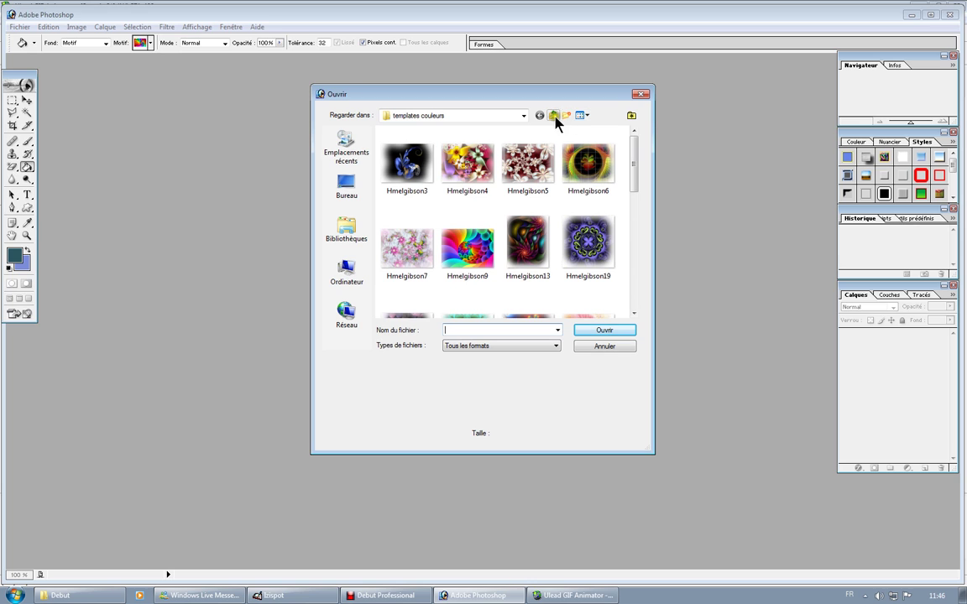
# Open 2 copie.psd from the COMMUNAUTE1 > POUR GIFANIMATOR folder and place its window nearer the middle of the workspace
pyautogui.click(553, 116)
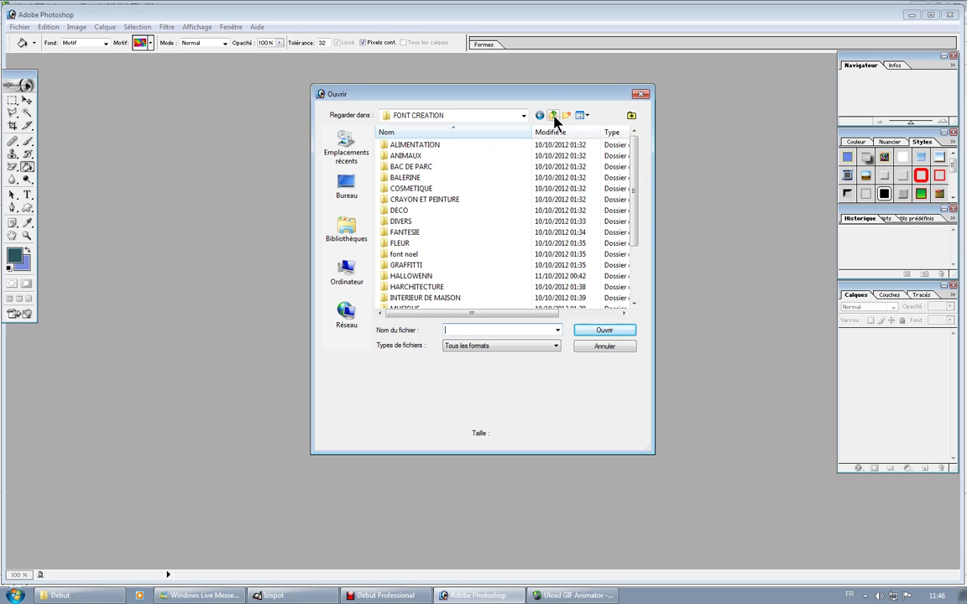
pyautogui.click(553, 116)
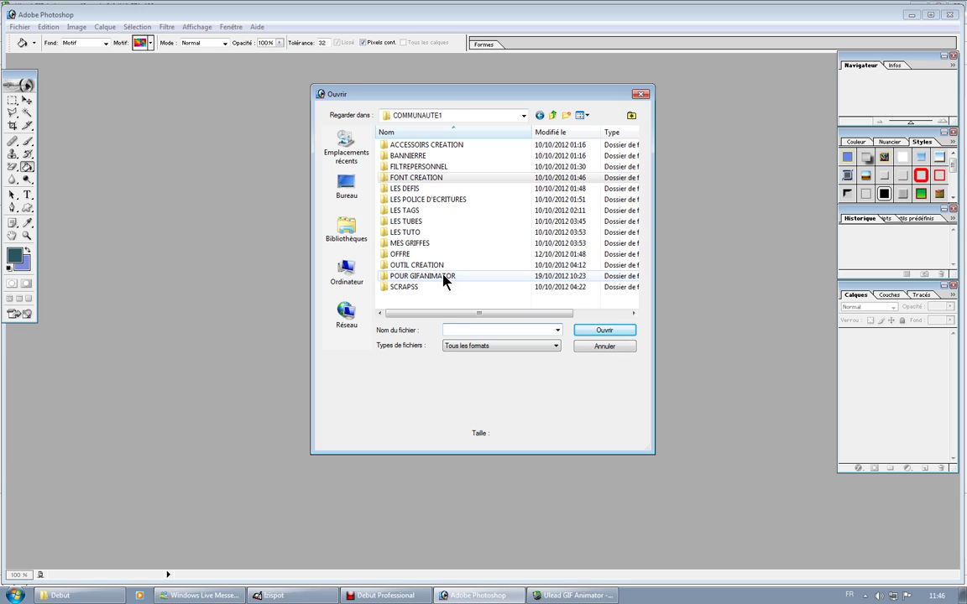
pyautogui.doubleClick(443, 279)
pyautogui.scroll(-2, 533, 233)
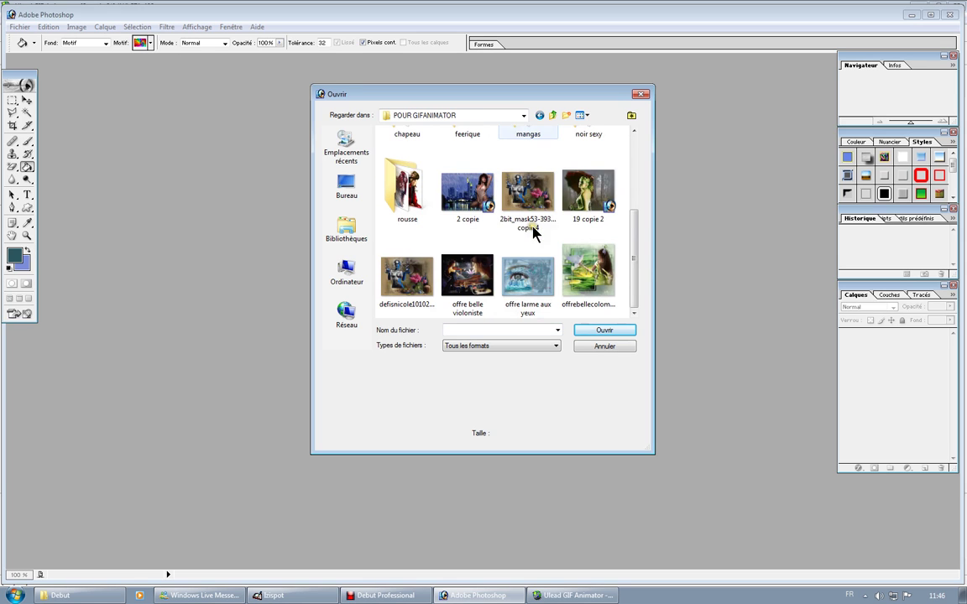
pyautogui.doubleClick(466, 187)
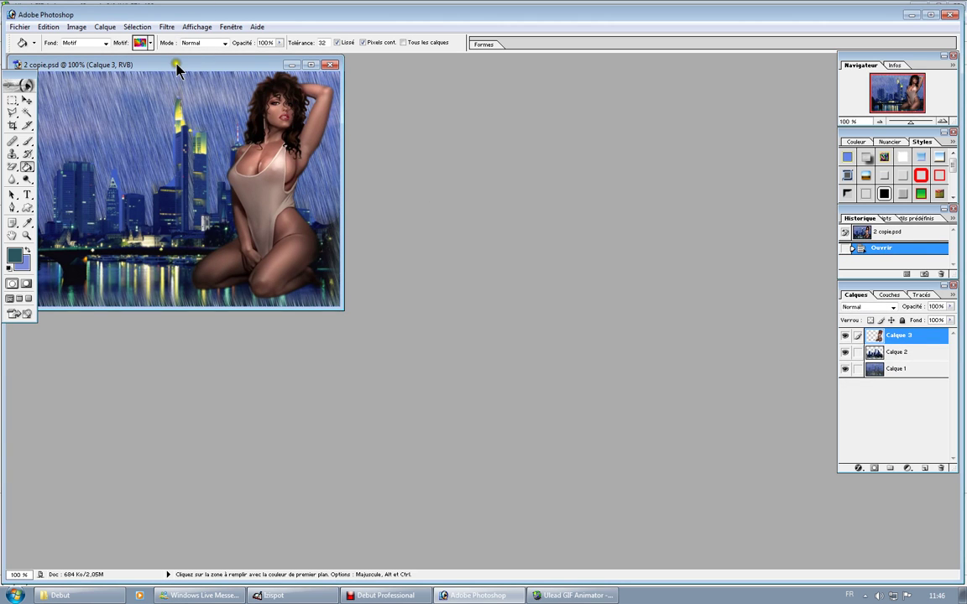
pyautogui.moveTo(177, 70); pyautogui.dragTo(304, 164)
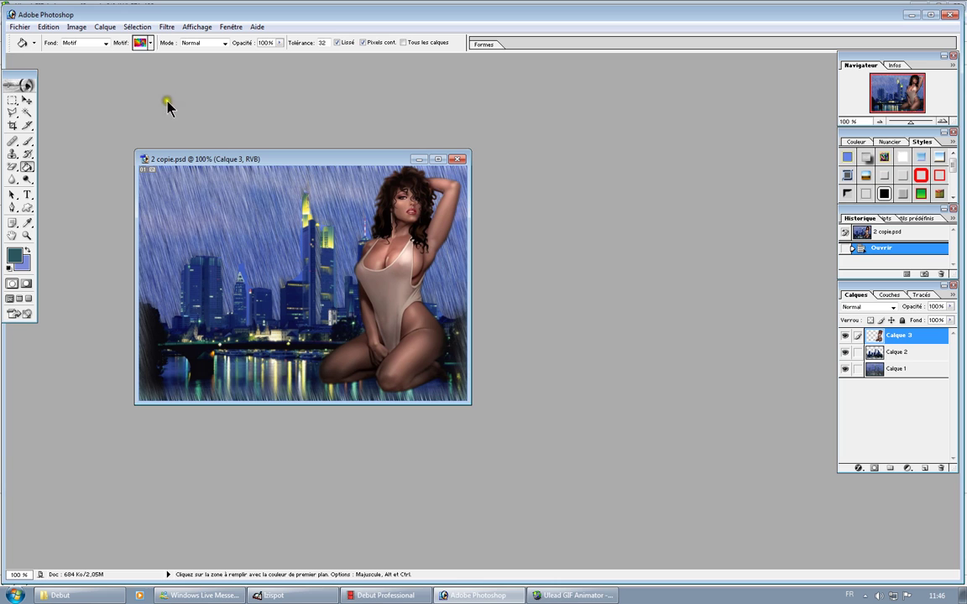
# Start opening another image and browse to the folder OUTIL CREATION > LES MASQUES > rectangle
pyautogui.click(20, 28)
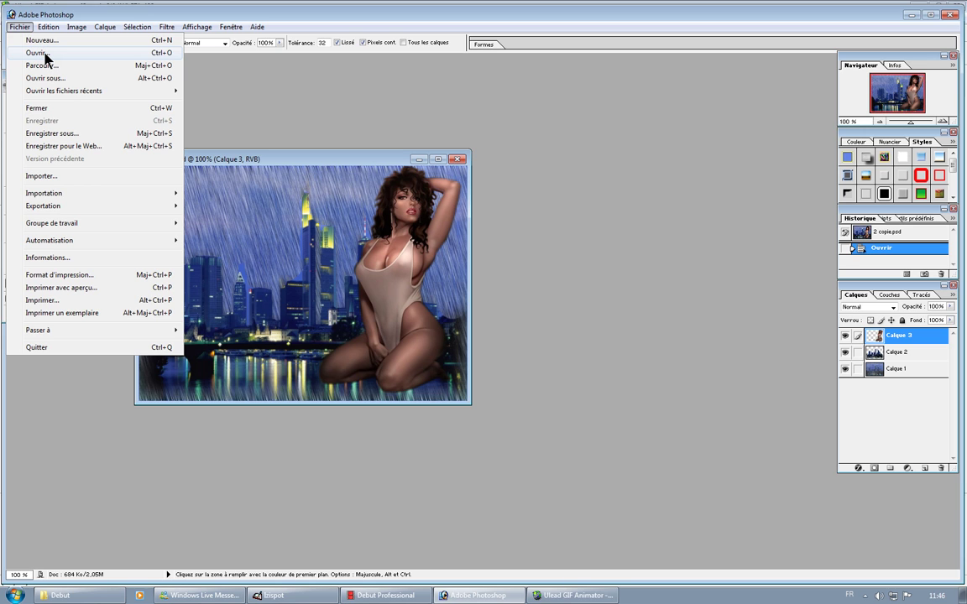
pyautogui.click(45, 53)
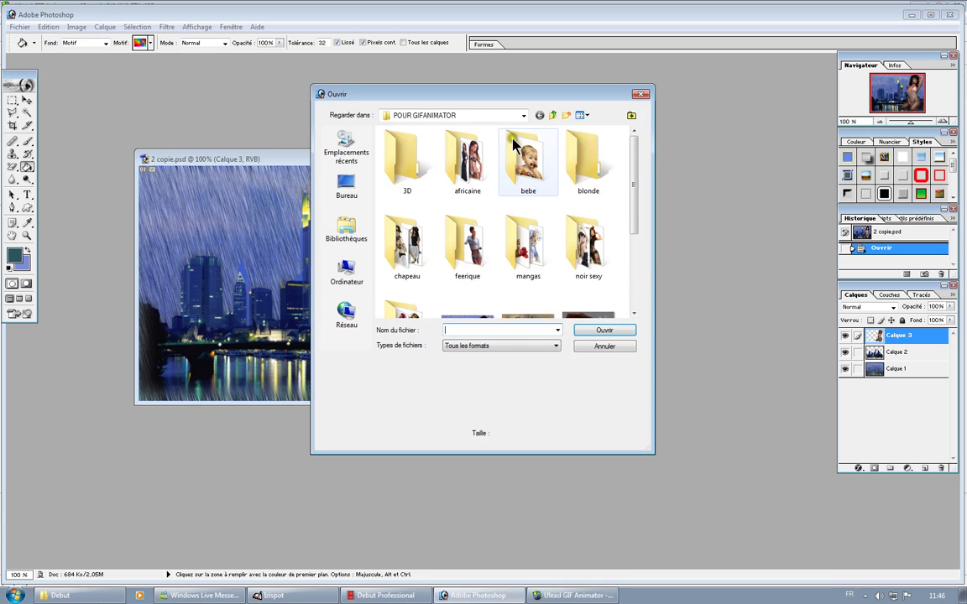
pyautogui.click(554, 115)
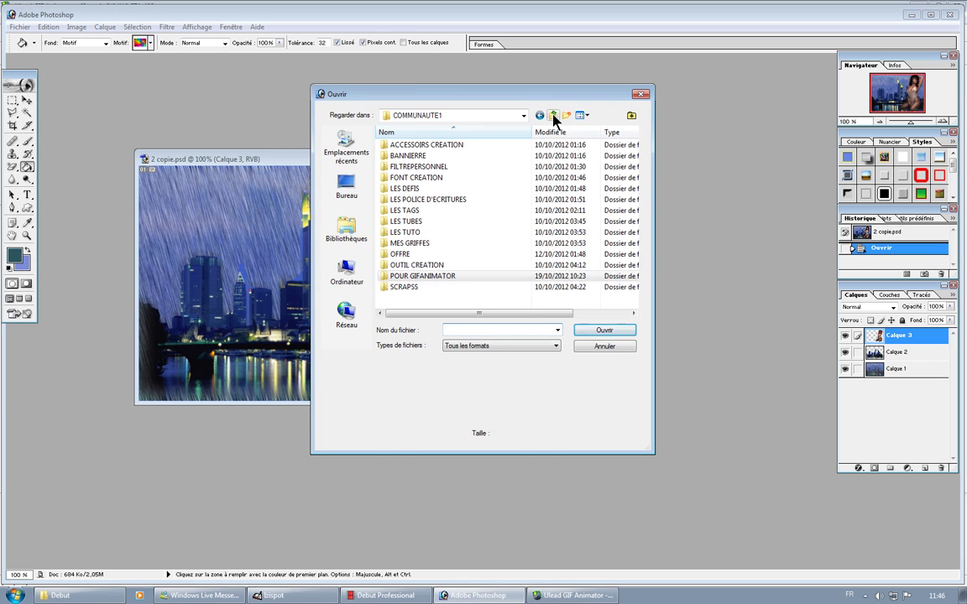
pyautogui.doubleClick(423, 267)
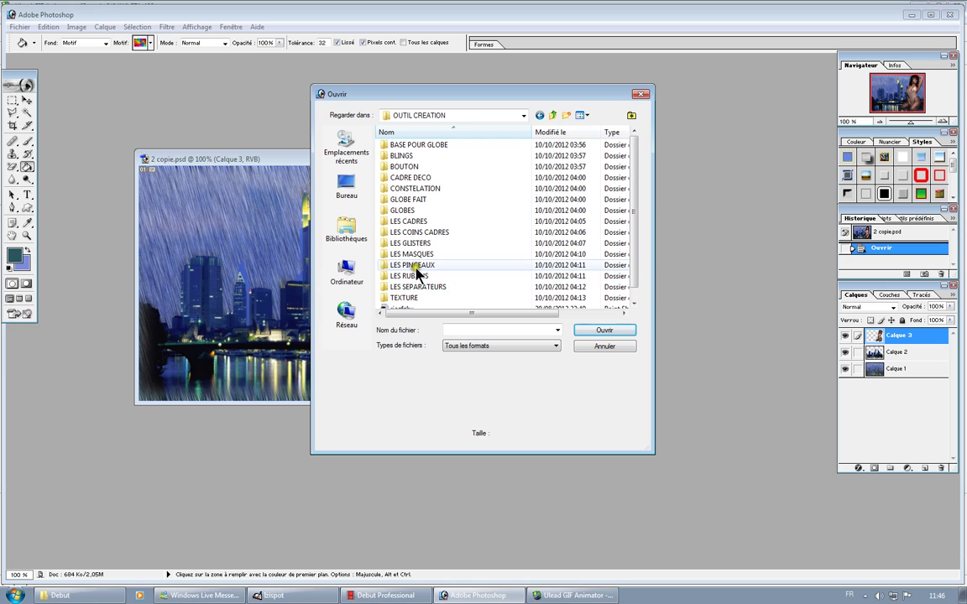
pyautogui.doubleClick(415, 253)
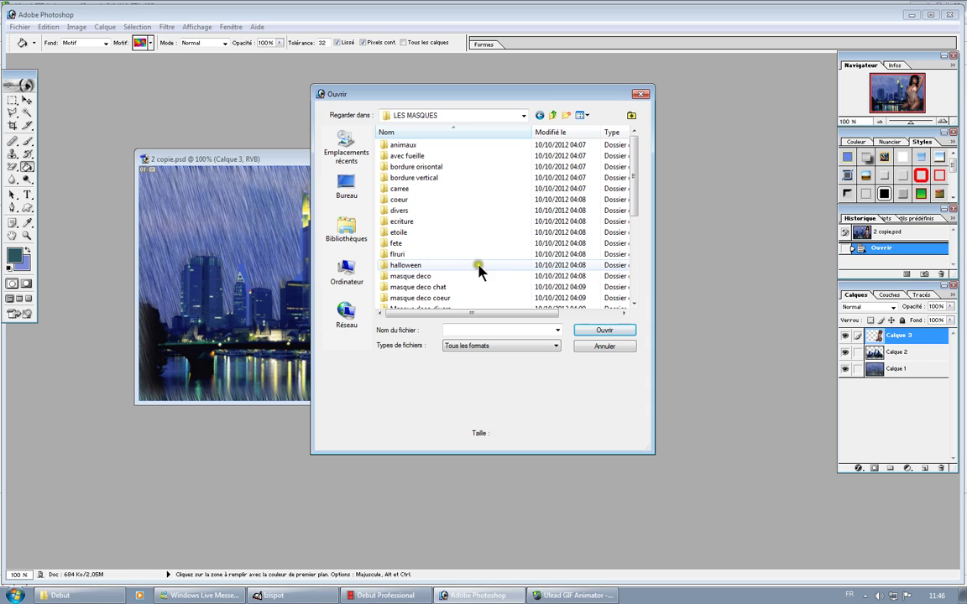
pyautogui.scroll(-3, 474, 239)
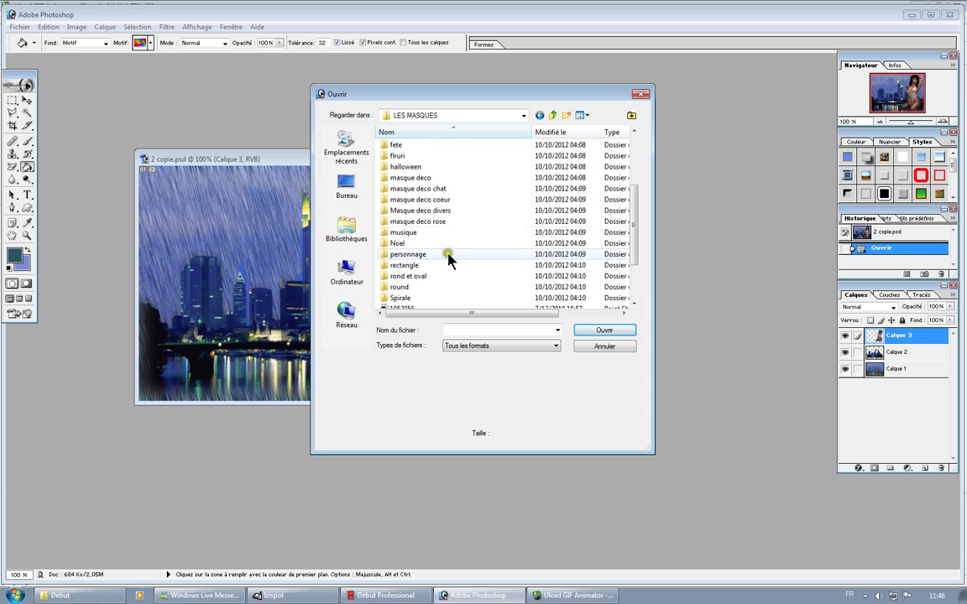
pyautogui.doubleClick(411, 266)
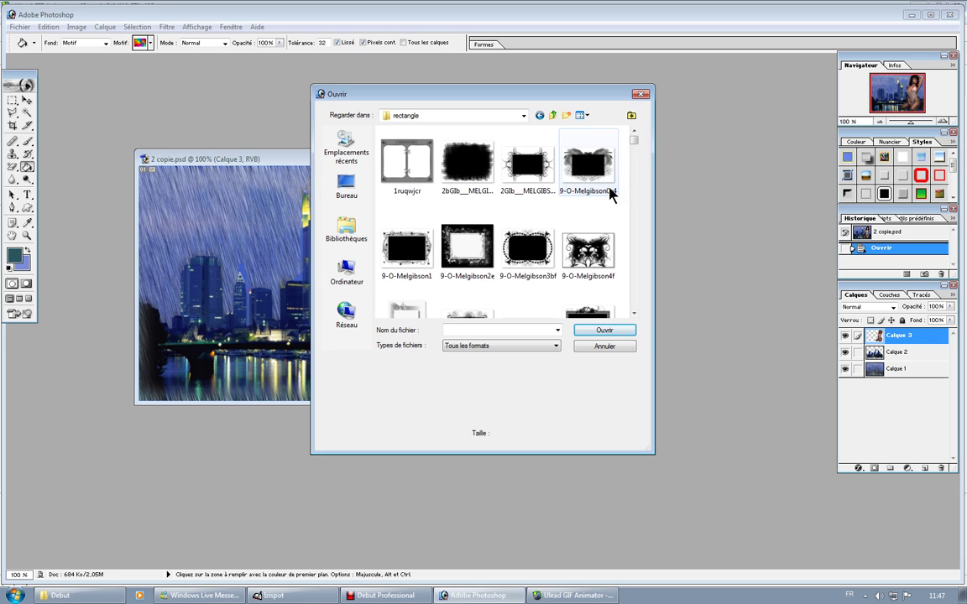
# Open the mask image 64MELGIBSON53 from the rectangle folder and move its window clear of the toolbox
pyautogui.scroll(-3, 610, 193)
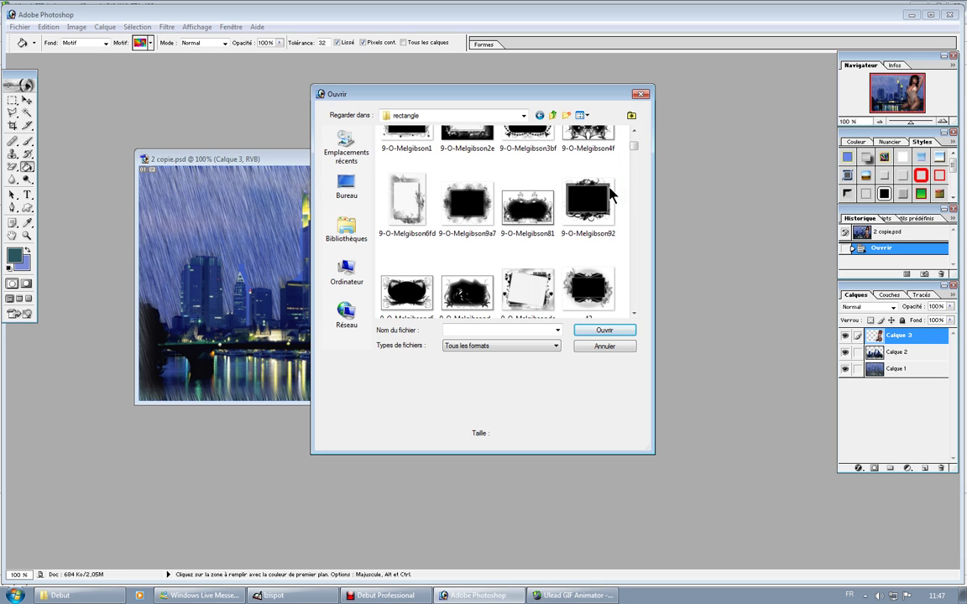
pyautogui.scroll(-3, 610, 194)
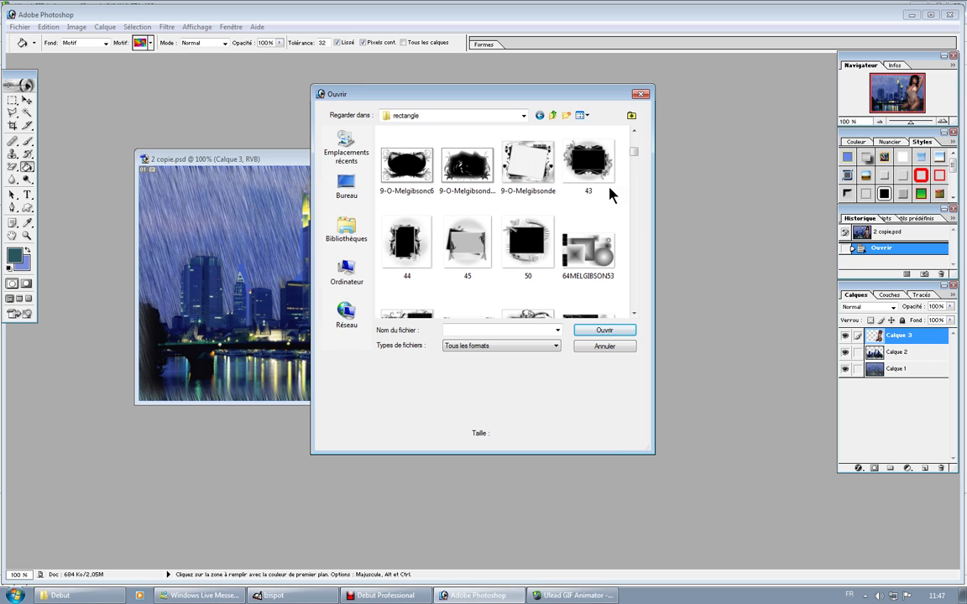
pyautogui.scroll(-3, 611, 194)
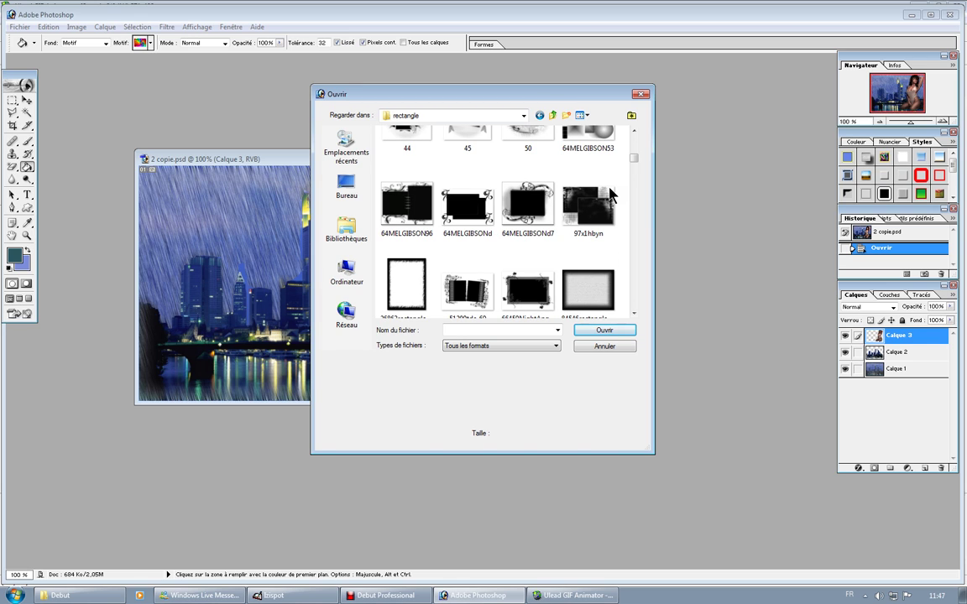
pyautogui.scroll(3, 610, 194)
pyautogui.doubleClick(569, 251)
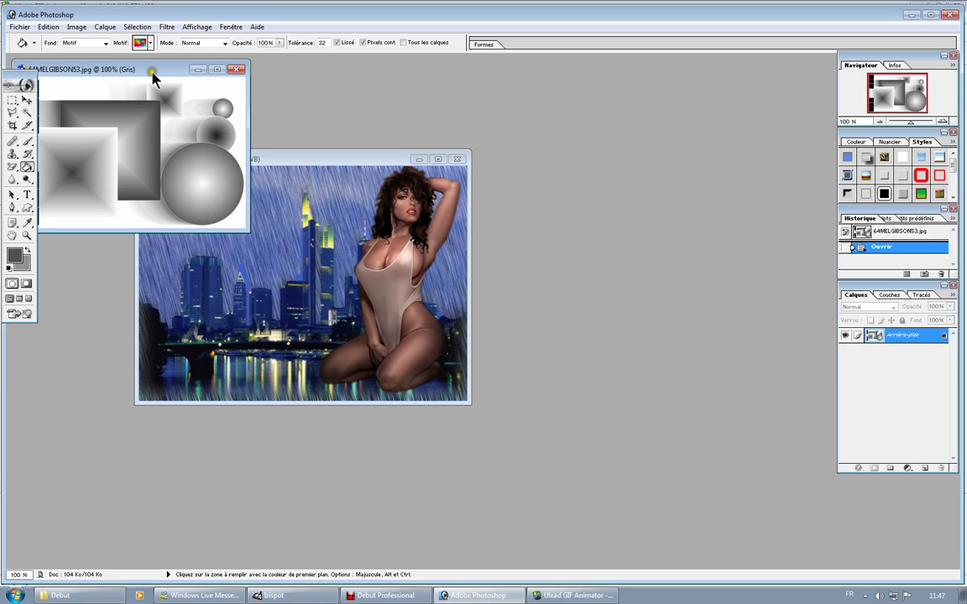
pyautogui.moveTo(130, 73); pyautogui.dragTo(236, 116)
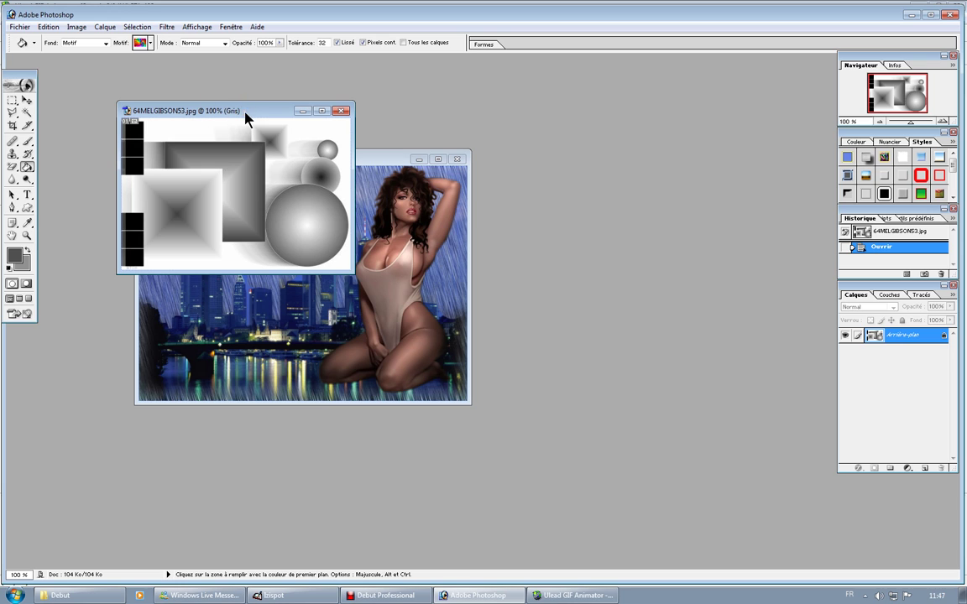
# Duplicate the mask image, close the original, and move the copy beside the 2 copie.psd window
pyautogui.click(79, 27)
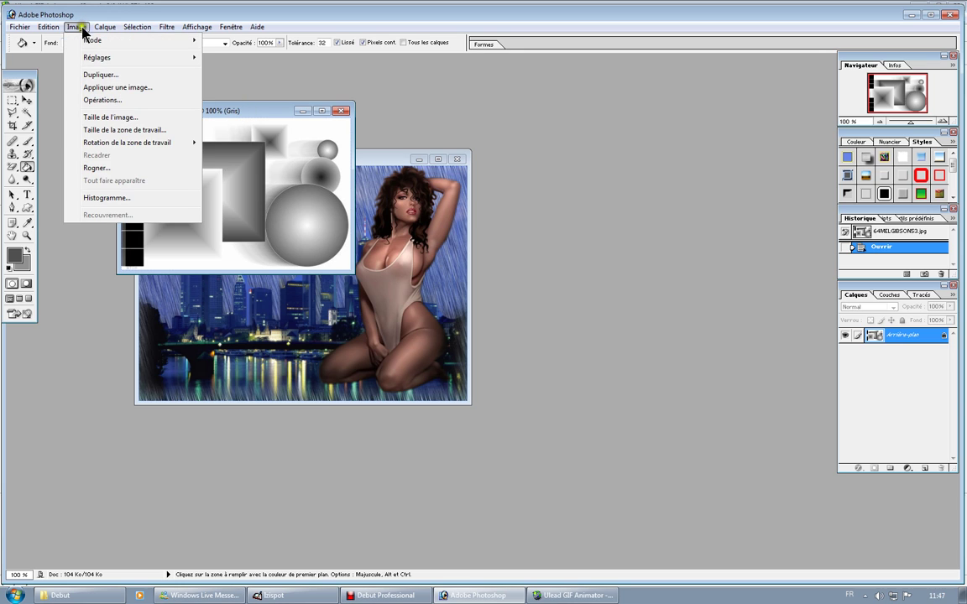
pyautogui.click(96, 74)
pyautogui.click(575, 288)
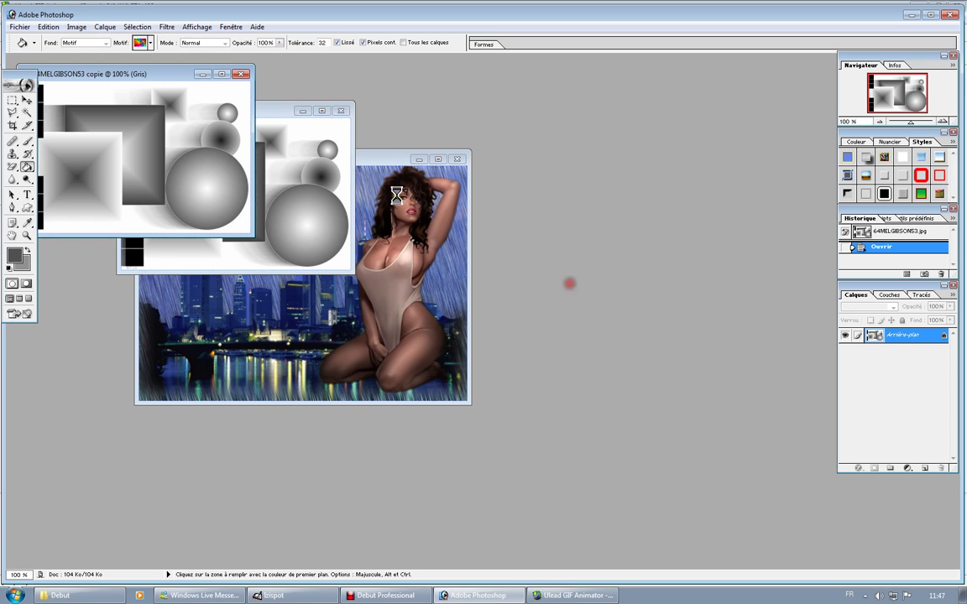
pyautogui.click(342, 112)
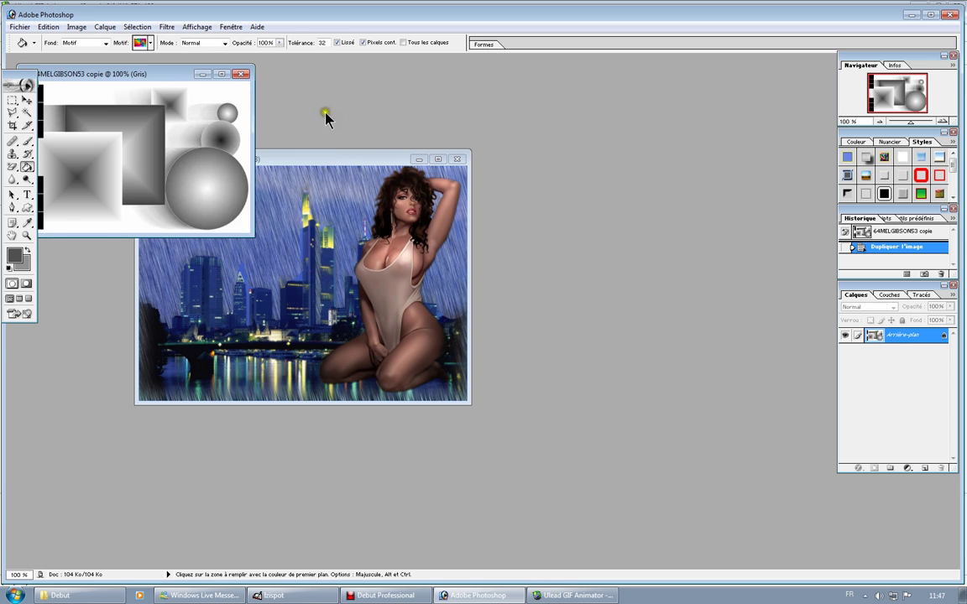
pyautogui.moveTo(186, 76); pyautogui.dragTo(573, 200)
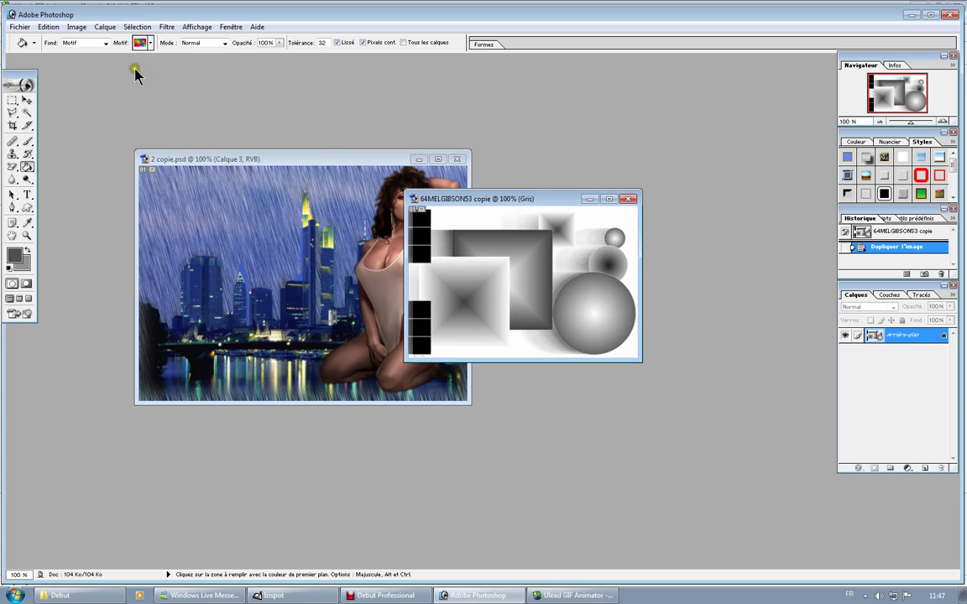
# Convert the mask copy from grayscale to RGB colour mode
pyautogui.click(77, 26)
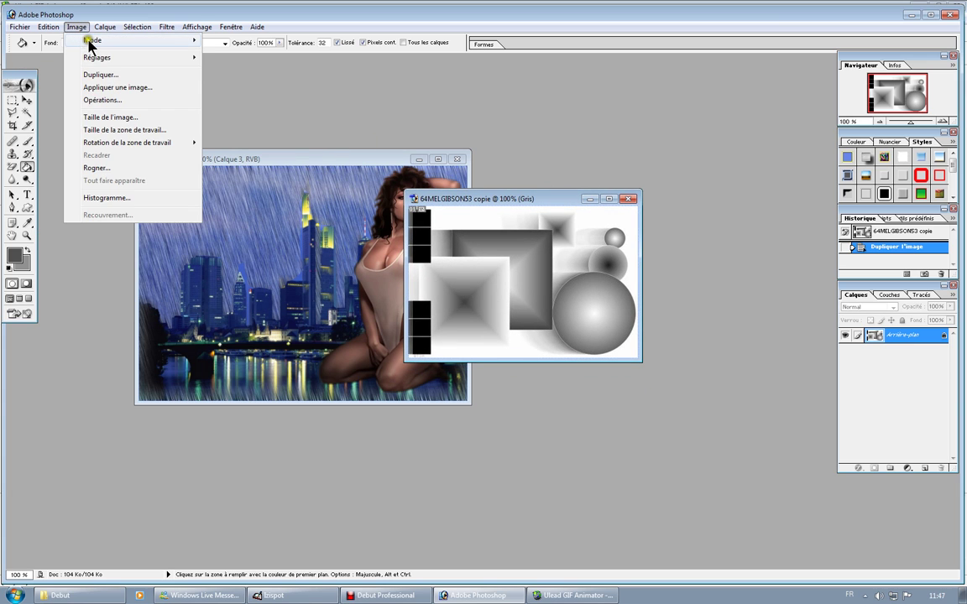
pyautogui.moveTo(90, 42)
pyautogui.click(217, 87)
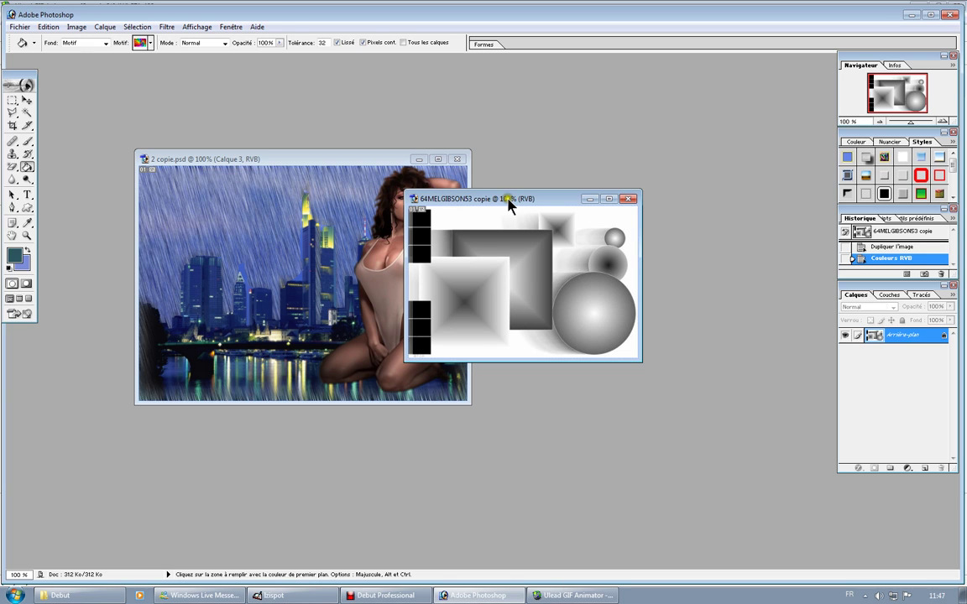
# Check the pixel width and height of 2 copie.psd in its image size settings
pyautogui.click(353, 168)
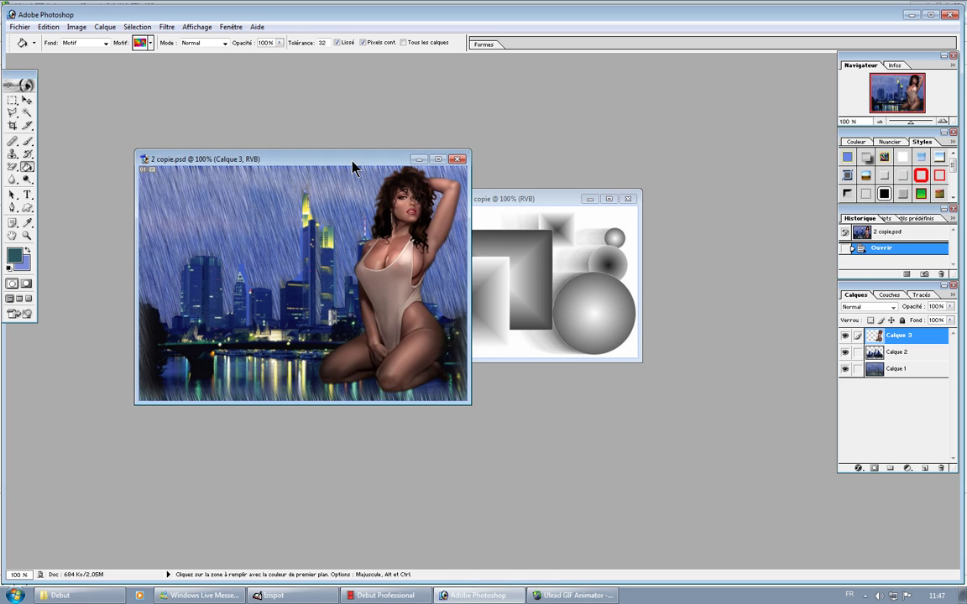
pyautogui.click(76, 28)
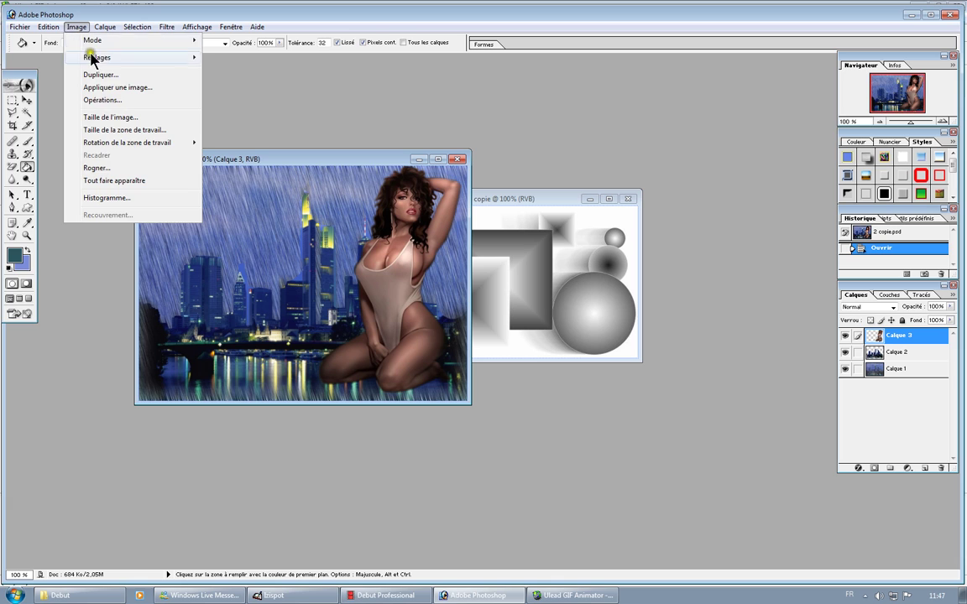
pyautogui.click(105, 118)
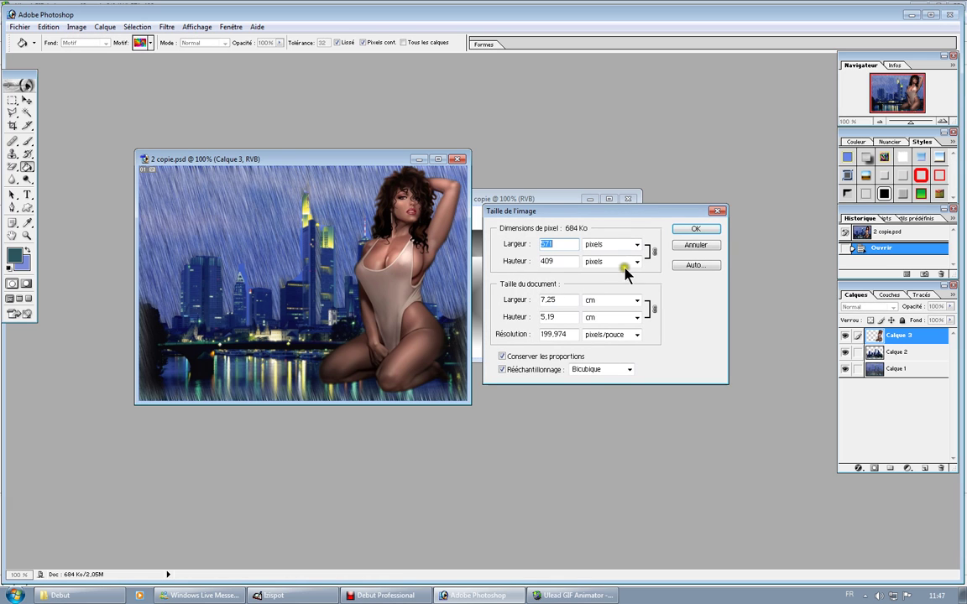
pyautogui.click(695, 229)
pyautogui.click(564, 252)
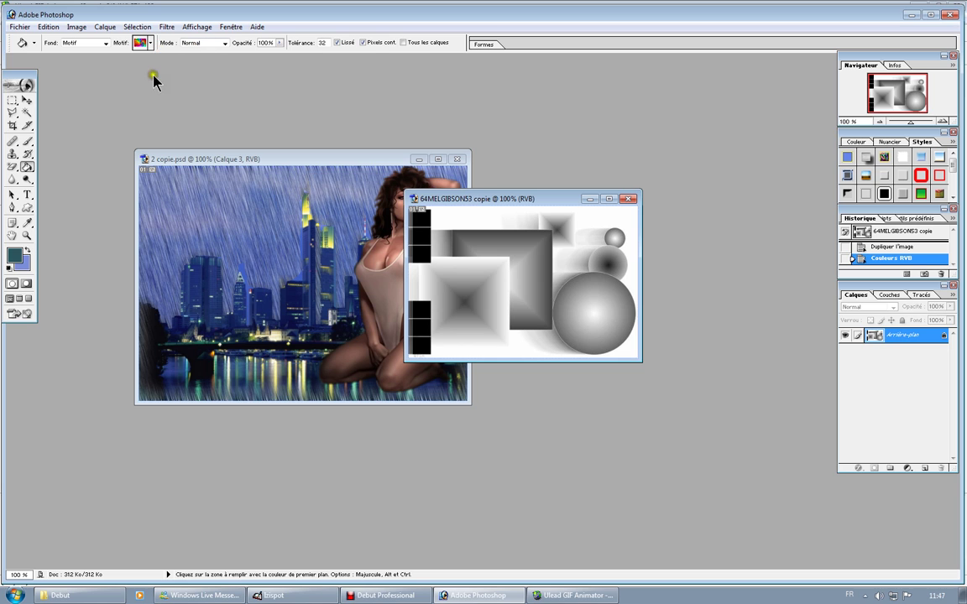
pyautogui.click(198, 158)
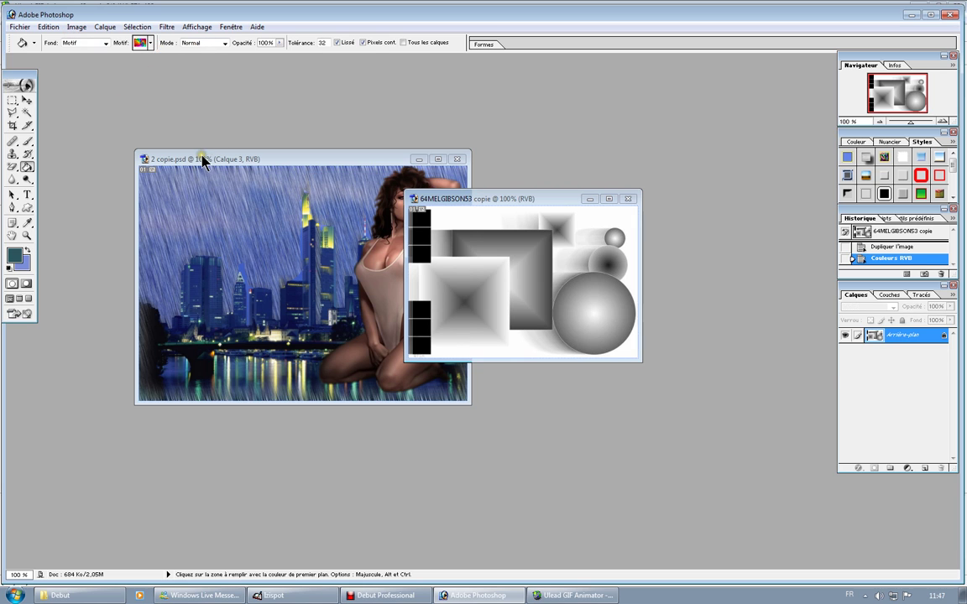
pyautogui.click(77, 28)
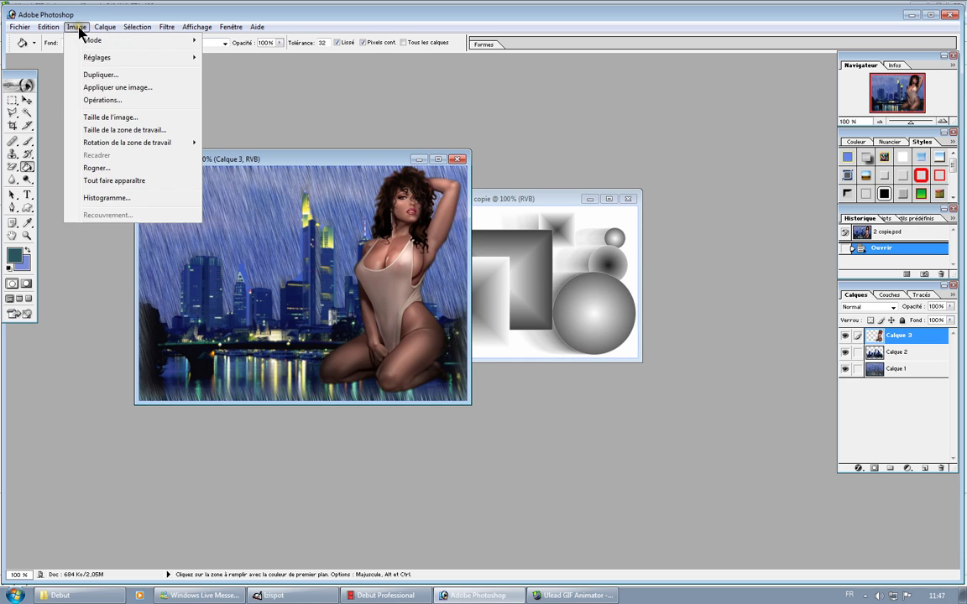
pyautogui.click(109, 116)
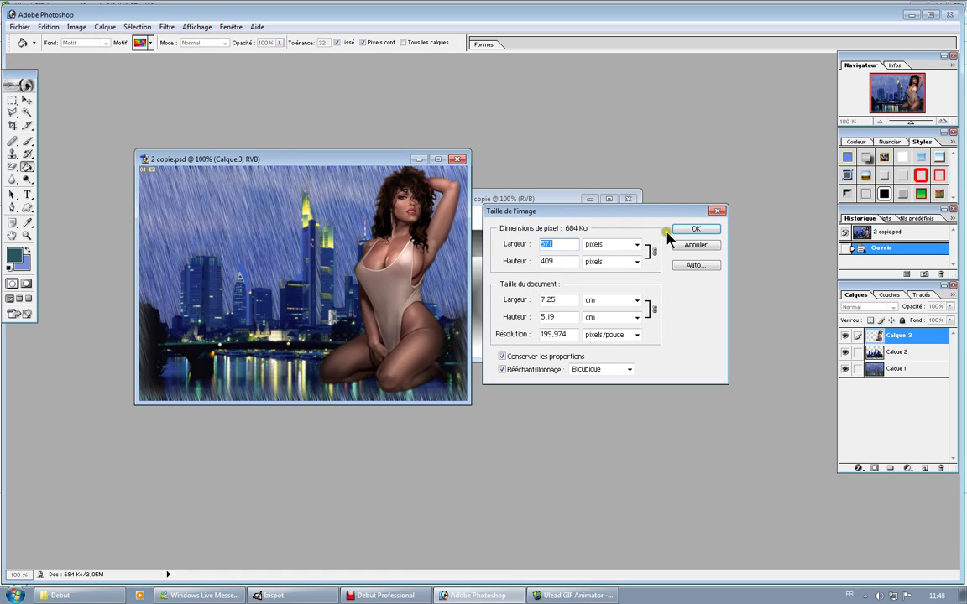
pyautogui.click(688, 230)
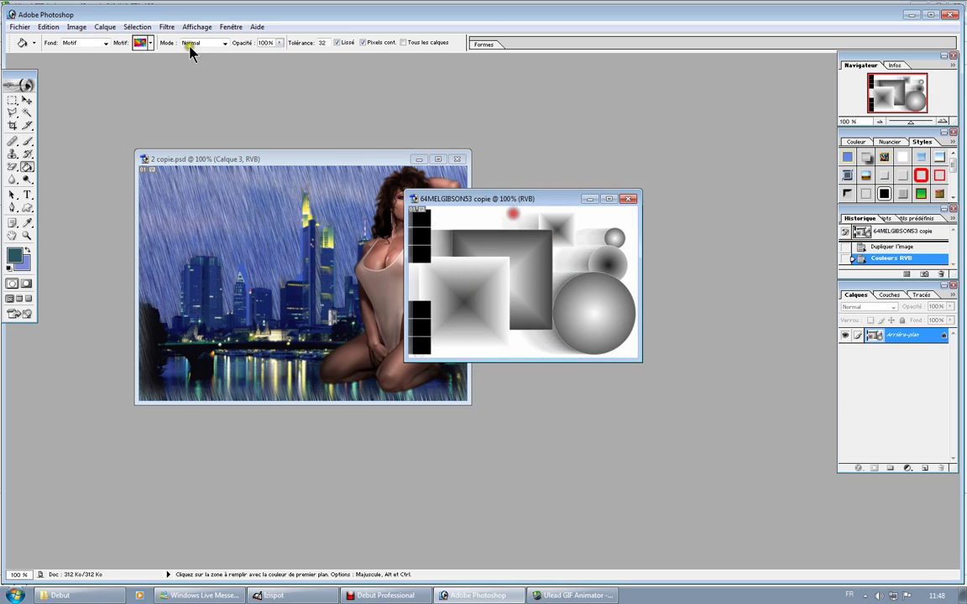
# Resize the 64MELGIBSON53 mask copy to a width of 571 pixels, then turn off constrained proportions before applying
pyautogui.click(77, 26)
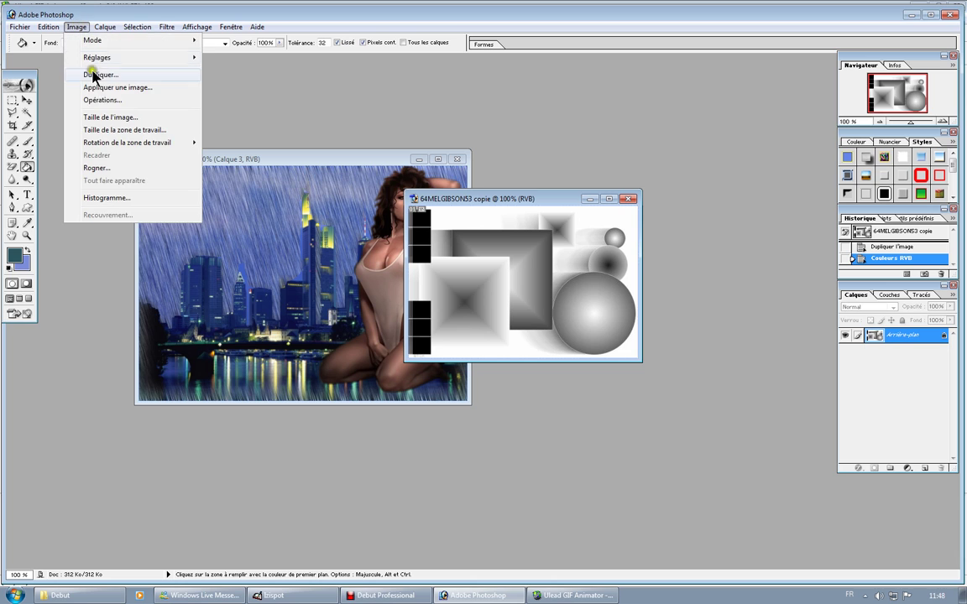
pyautogui.click(102, 120)
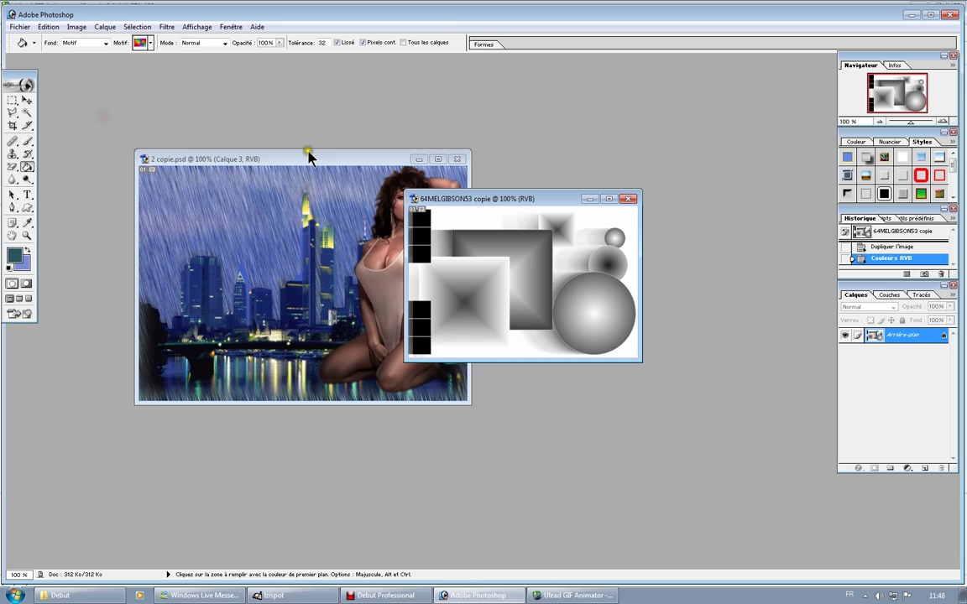
pyautogui.click(561, 244)
pyautogui.doubleClick(556, 245)
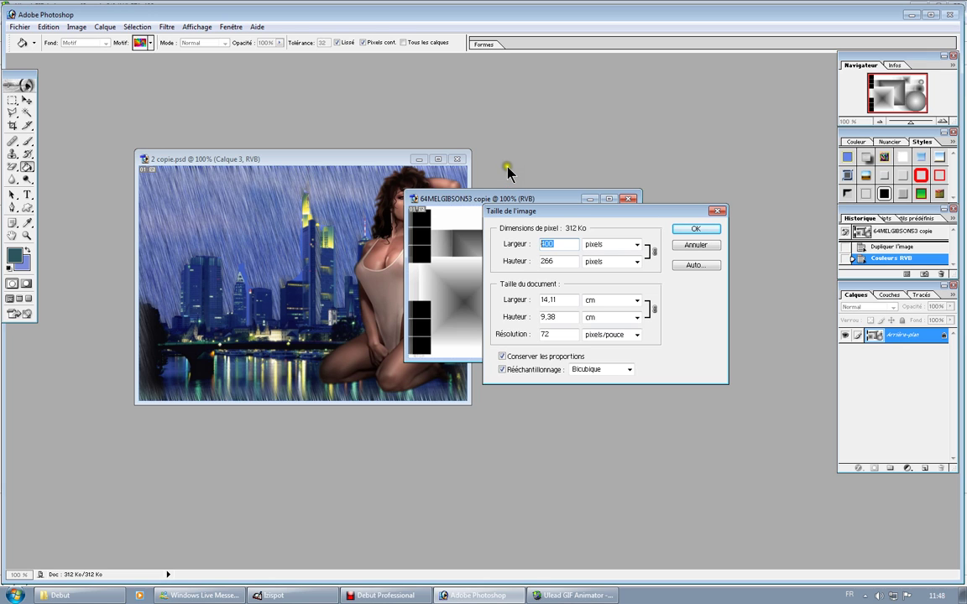
pyautogui.write('571')
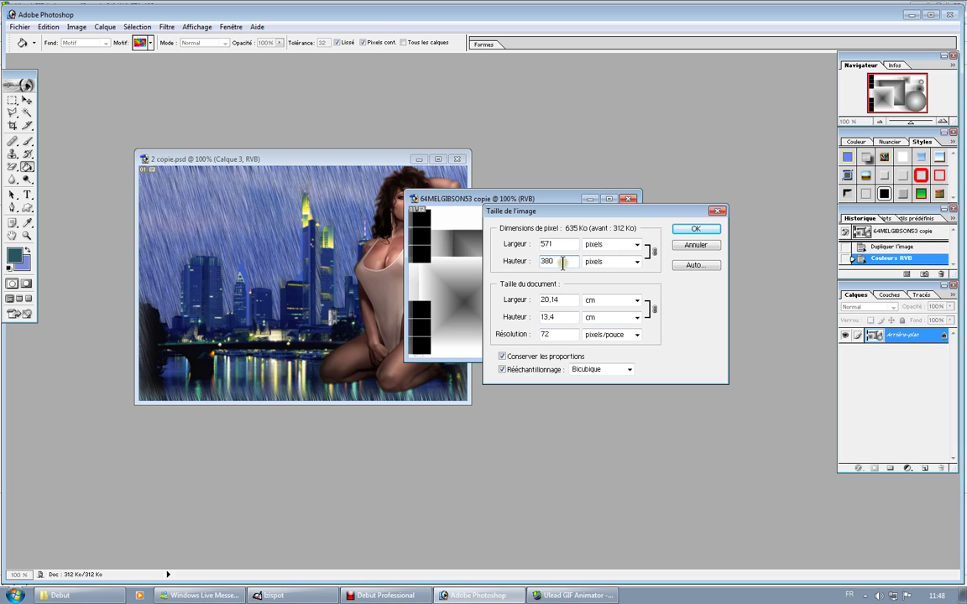
pyautogui.click(503, 356)
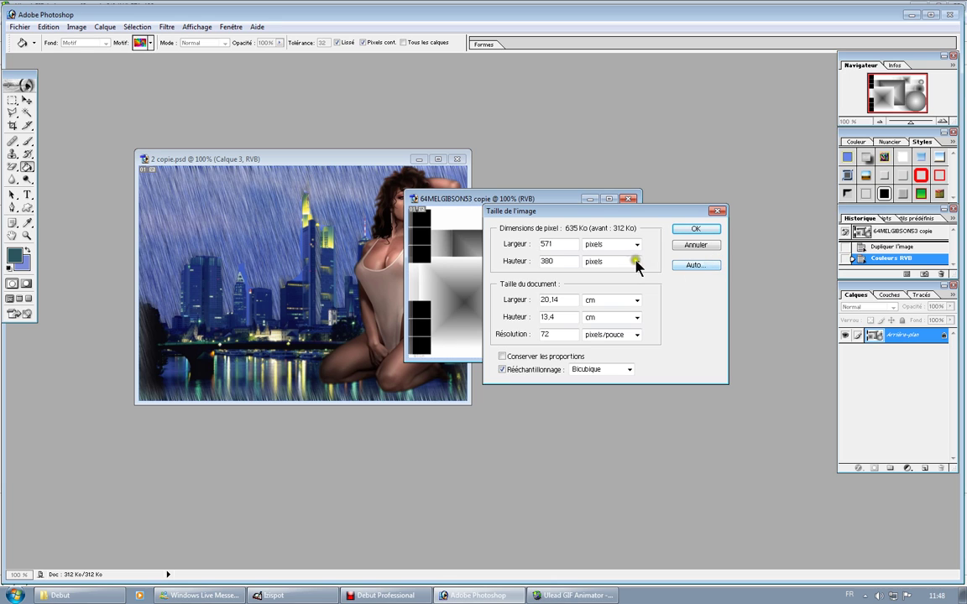
pyautogui.moveTo(531, 260); pyautogui.dragTo(559, 264)
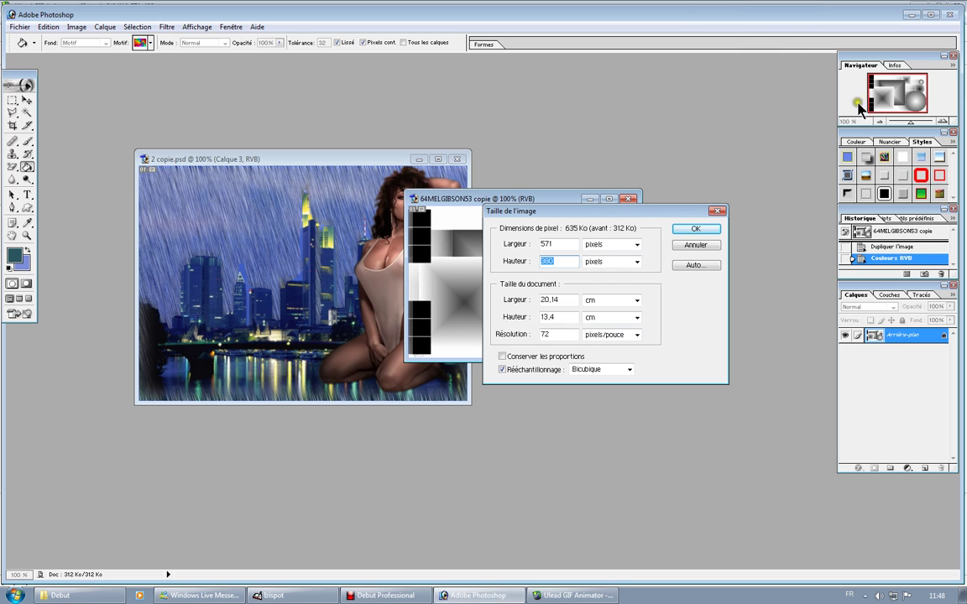
pyautogui.click(696, 229)
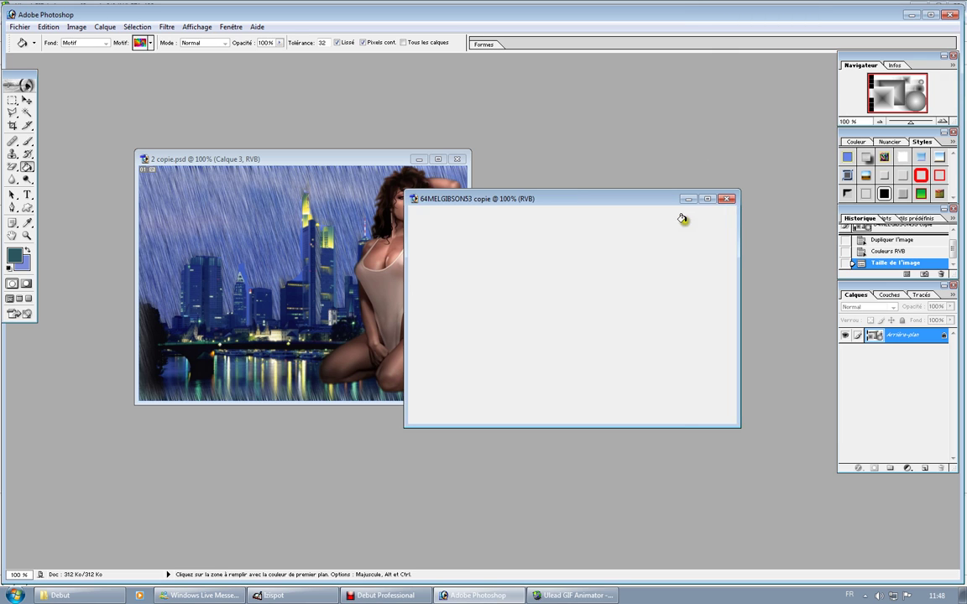
# Recheck the pixel height of 2 copie.psd in its image size settings
pyautogui.click(172, 159)
pyautogui.click(70, 30)
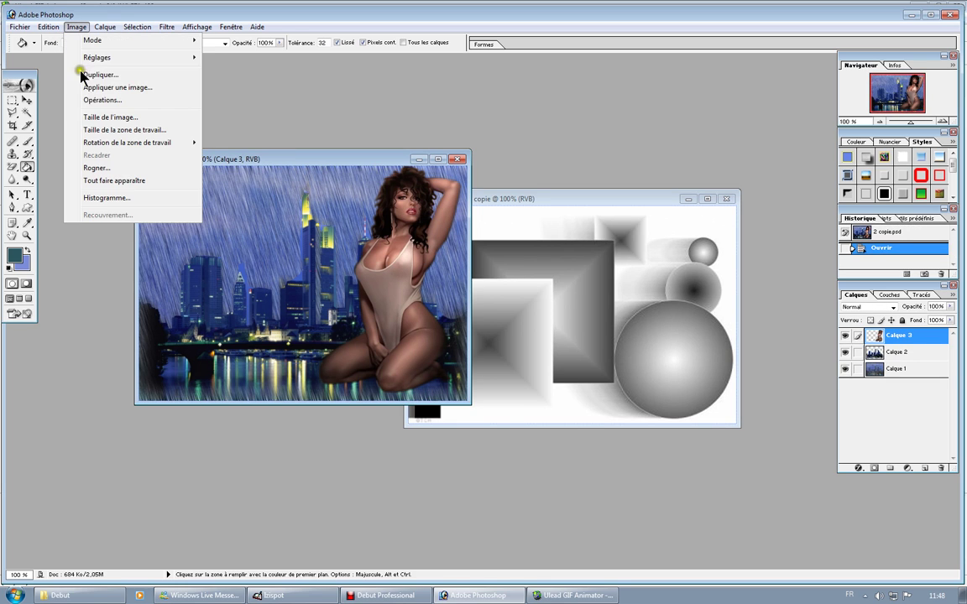
pyautogui.click(99, 115)
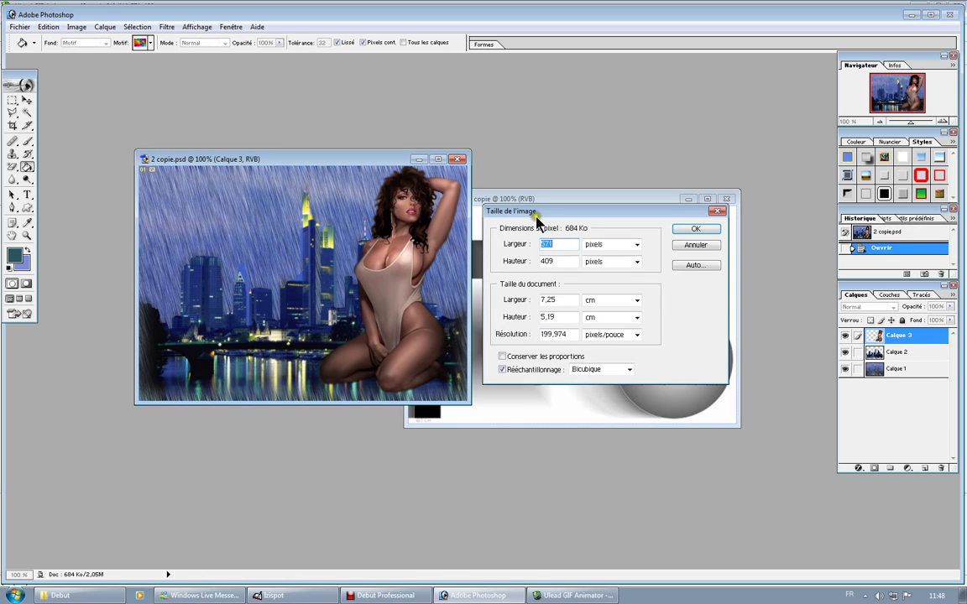
pyautogui.click(695, 230)
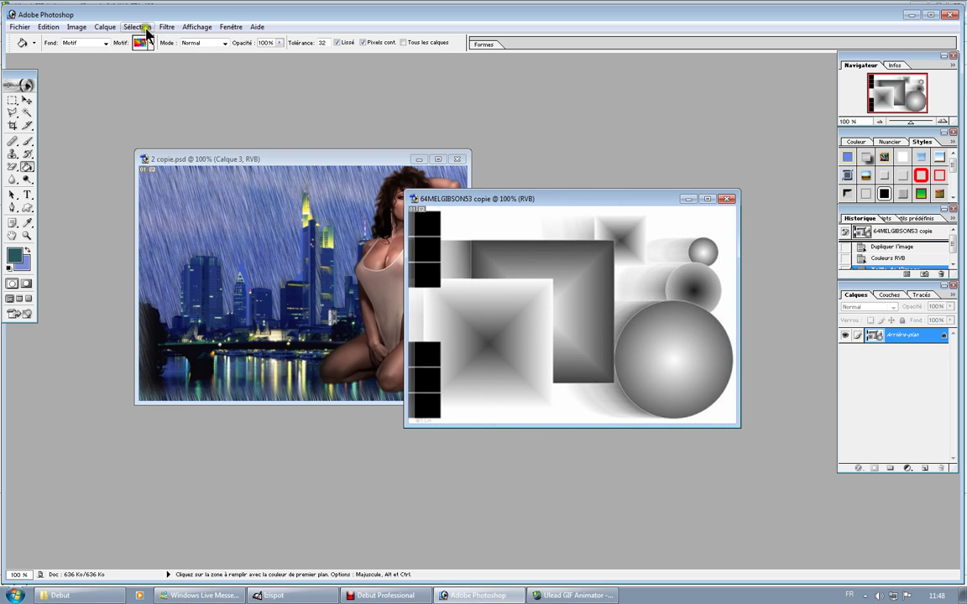
# Set the mask copy's height to 409 pixels without constraining proportions
pyautogui.click(76, 26)
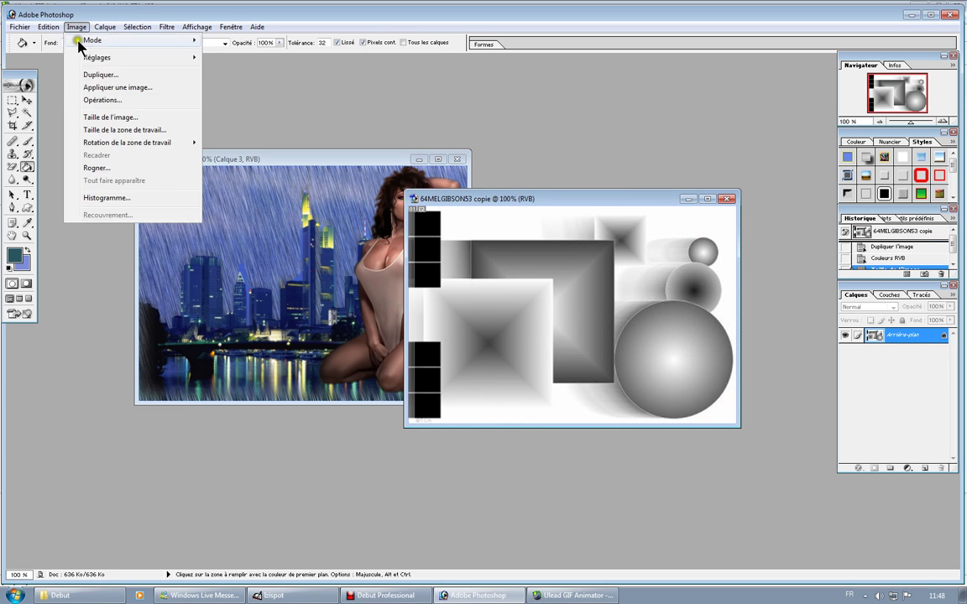
pyautogui.click(99, 116)
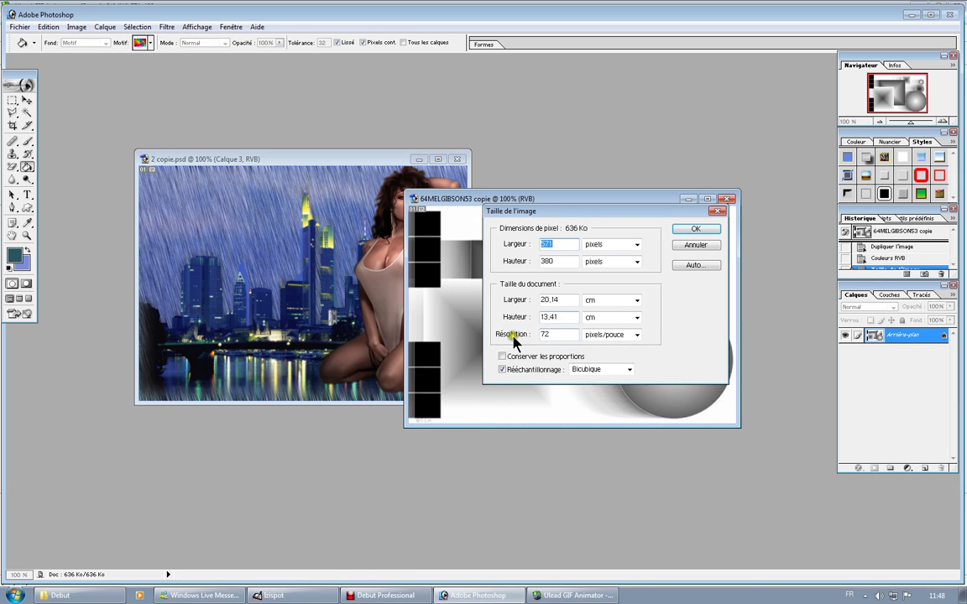
pyautogui.doubleClick(560, 265)
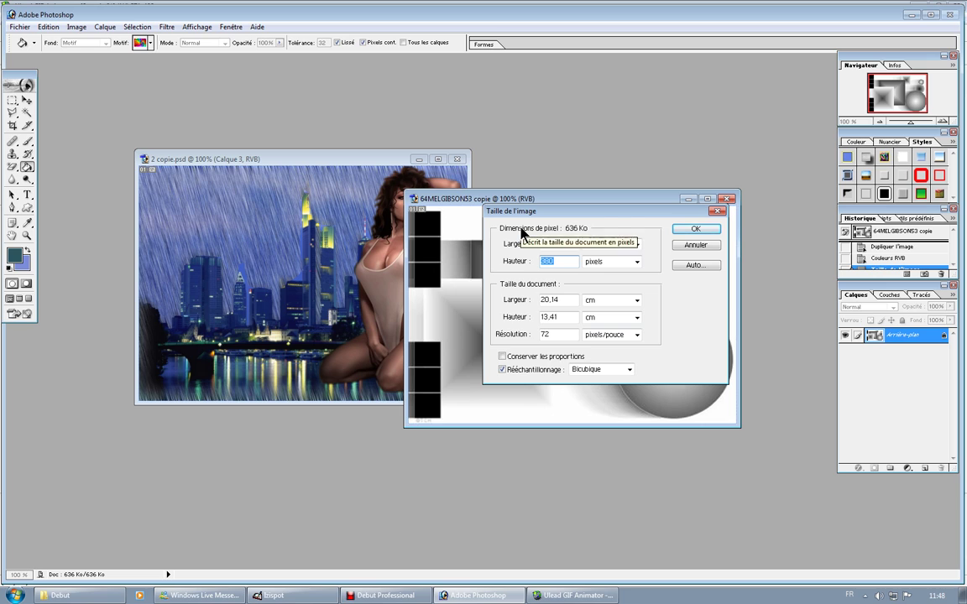
pyautogui.write('409')
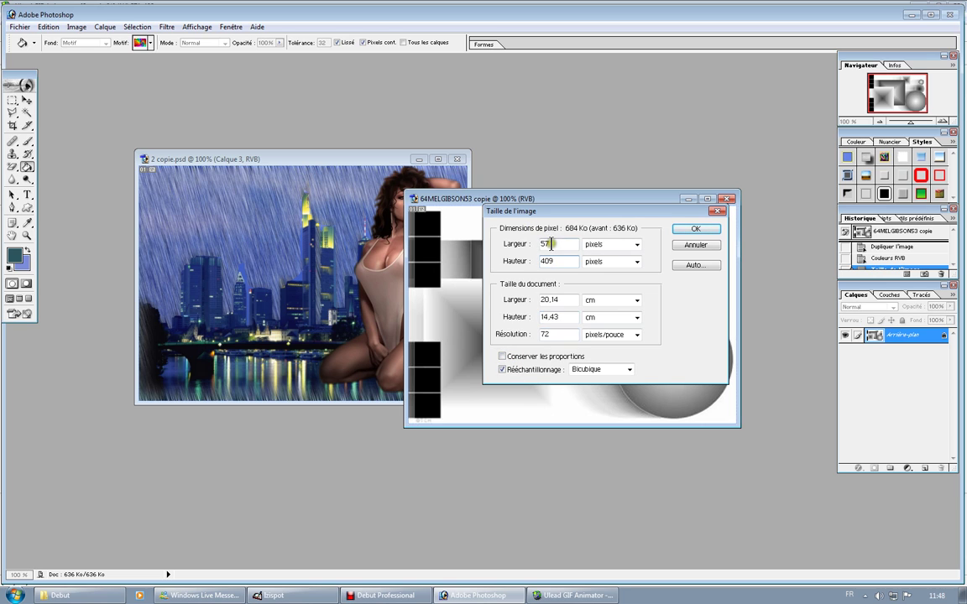
pyautogui.click(692, 228)
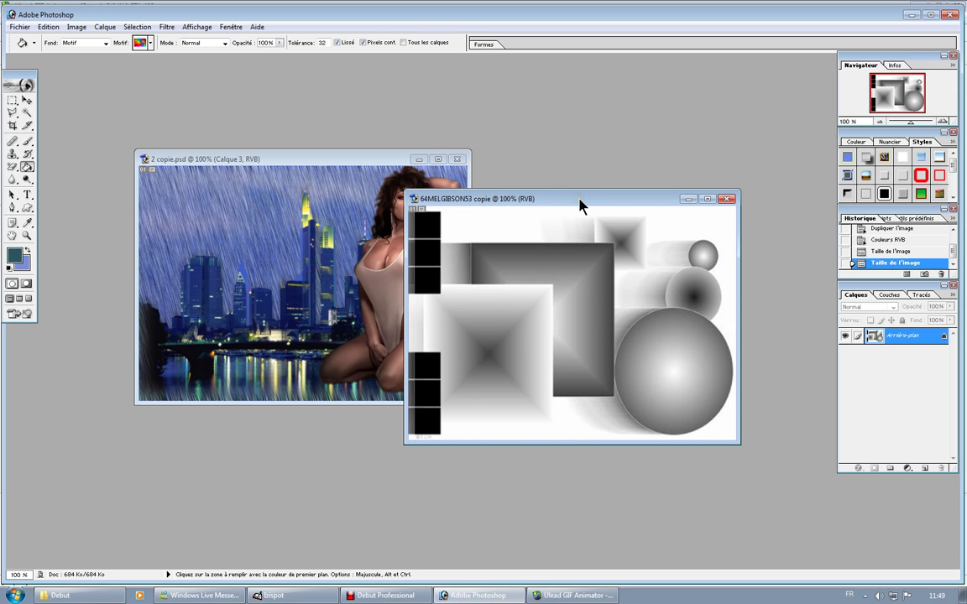
# Cut the entire mask image, close its document without saving, and paste it as a new layer into 2 copie.psd
pyautogui.hotkey('ctrl', 'a')
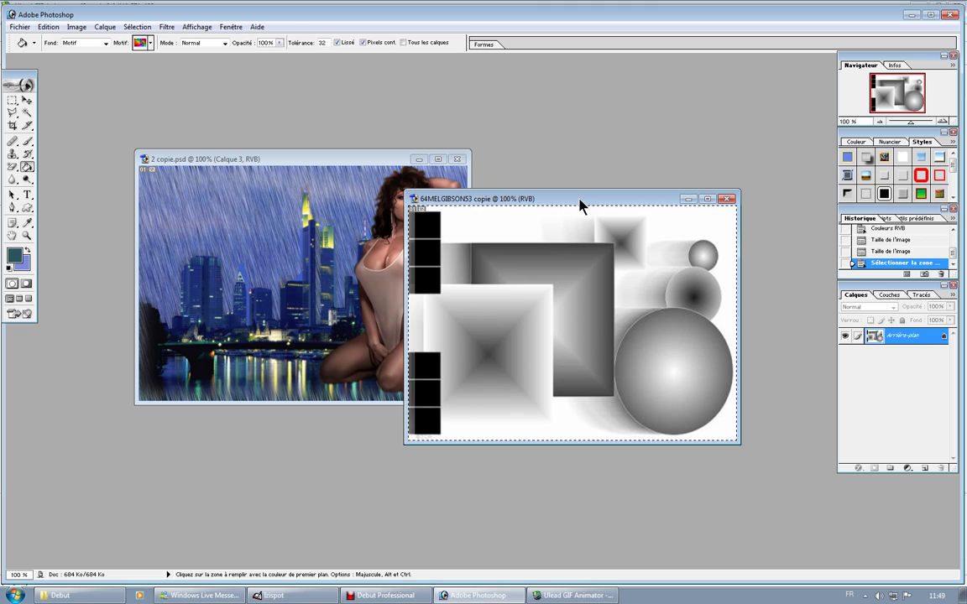
pyautogui.hotkey('ctrl', 'x')
pyautogui.click(727, 200)
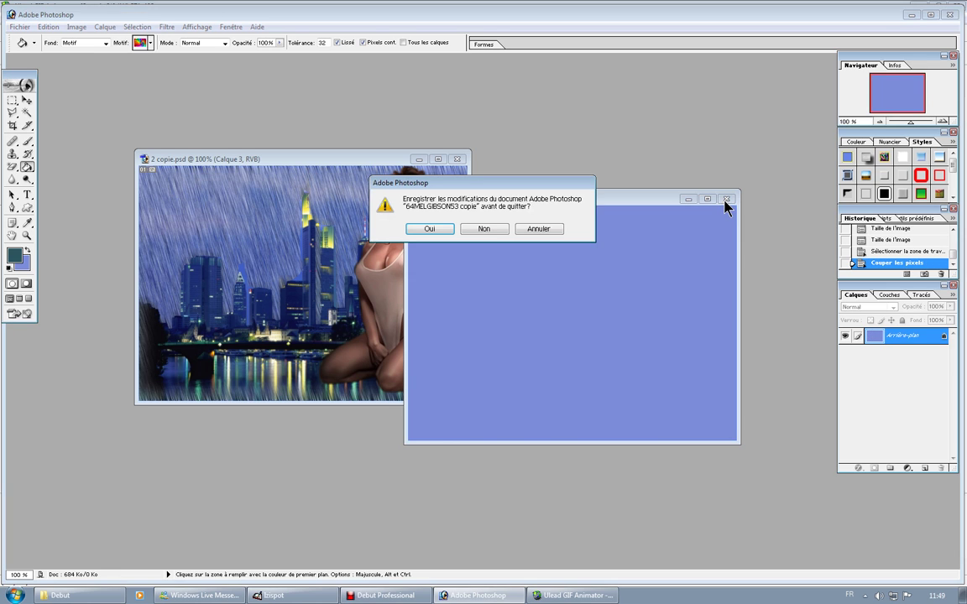
pyautogui.click(483, 229)
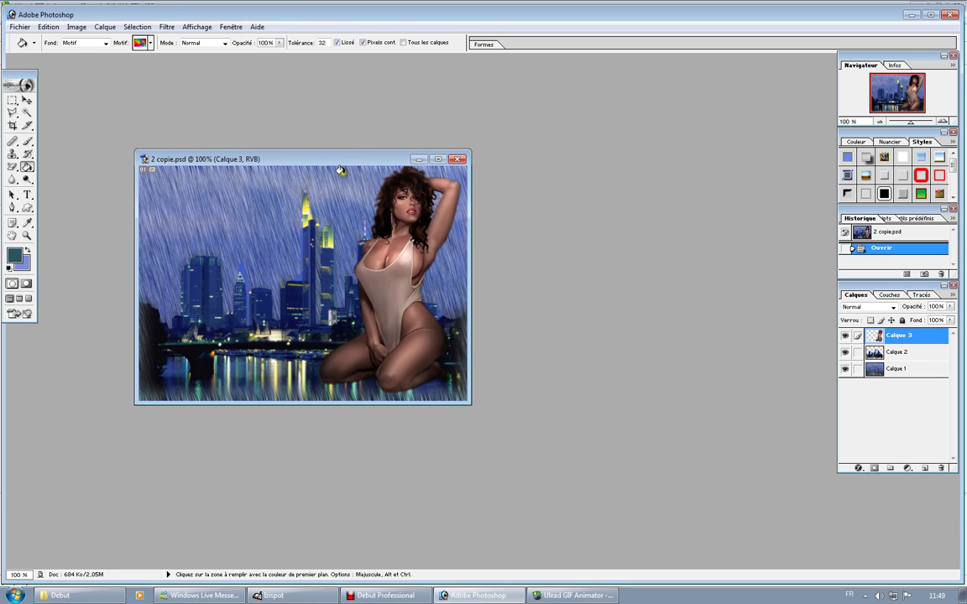
pyautogui.hotkey('ctrl', 'v')
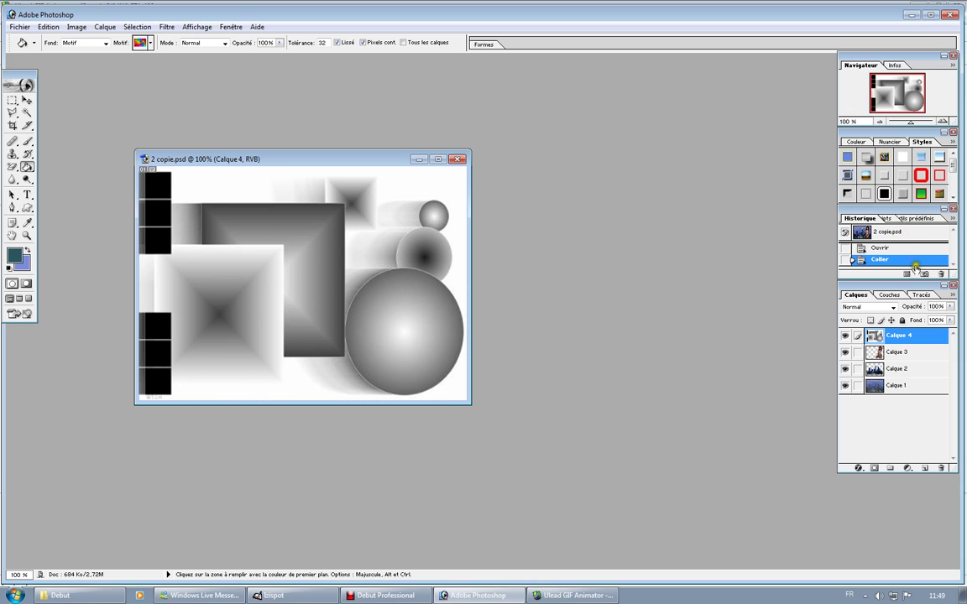
pyautogui.click(230, 27)
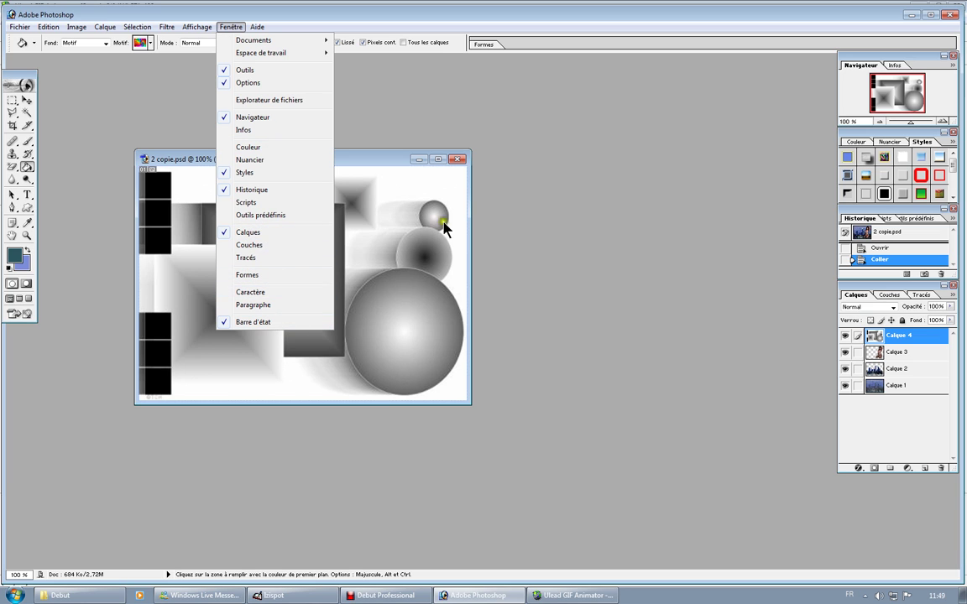
pyautogui.click(878, 425)
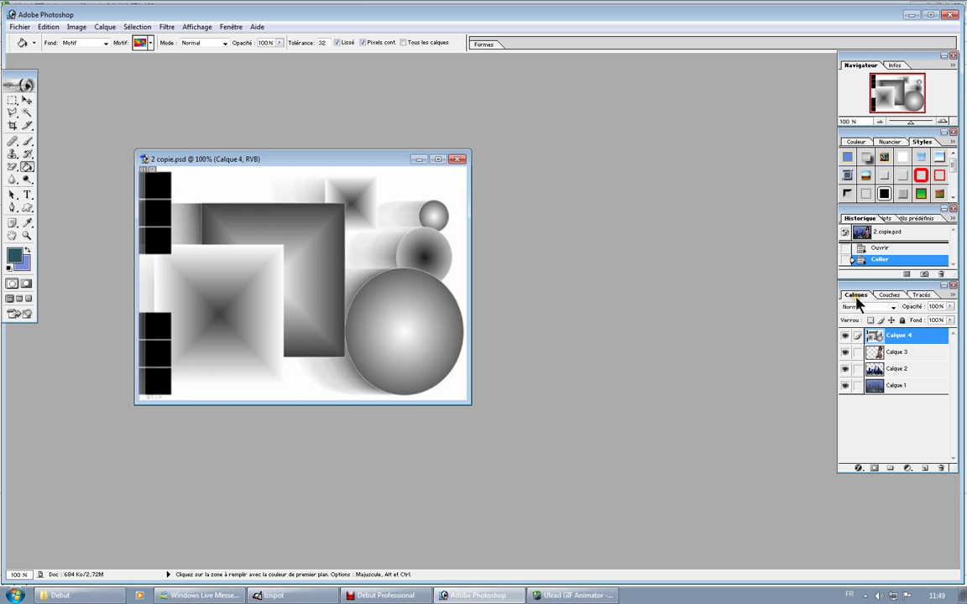
# Lower the pasted mask layer's opacity to 50% and its fill to 65%
pyautogui.click(950, 308)
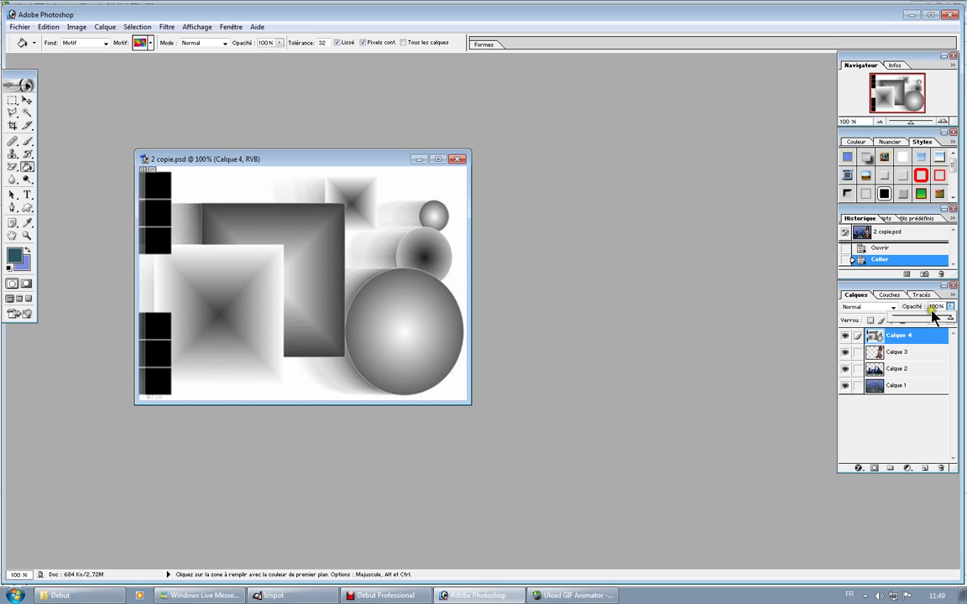
pyautogui.moveTo(949, 321); pyautogui.dragTo(922, 320)
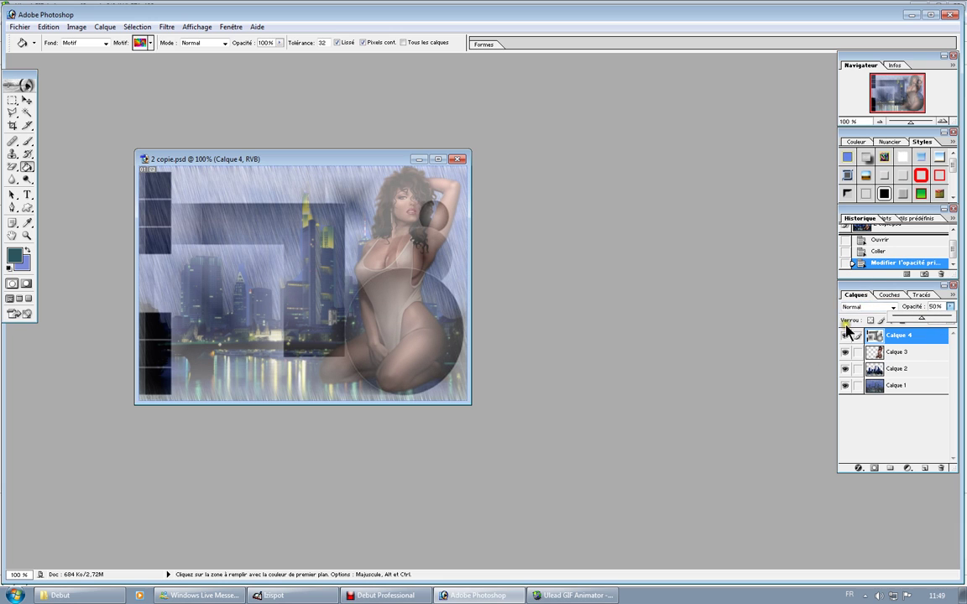
pyautogui.click(811, 320)
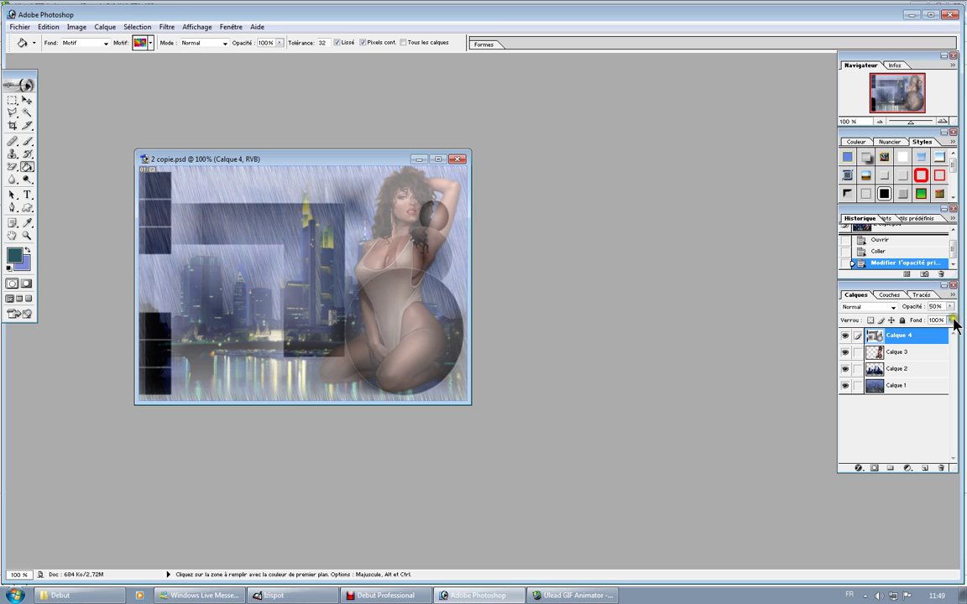
pyautogui.click(950, 320)
pyautogui.click(936, 332)
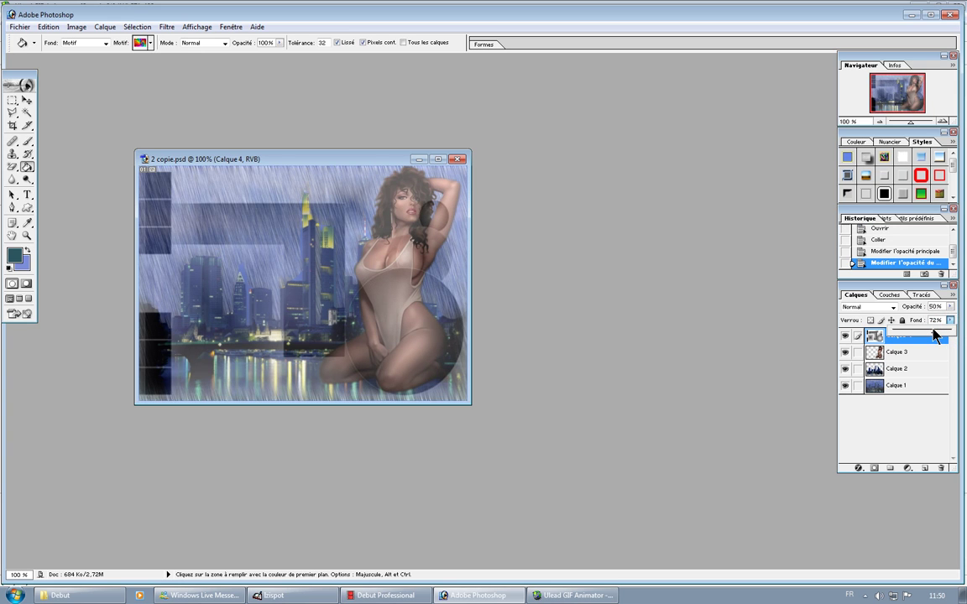
pyautogui.moveTo(936, 332); pyautogui.dragTo(930, 332)
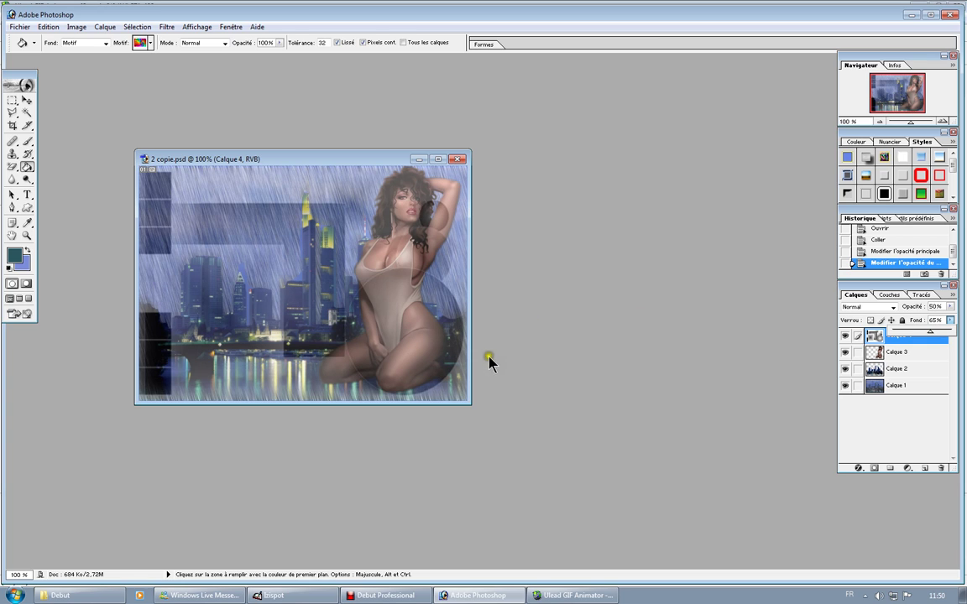
pyautogui.click(551, 353)
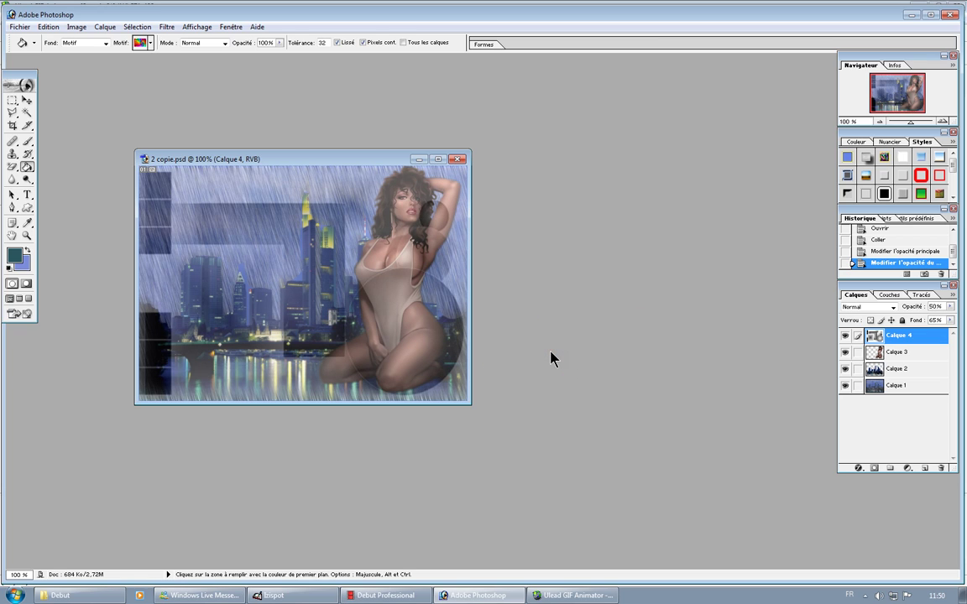
pyautogui.click(410, 595)
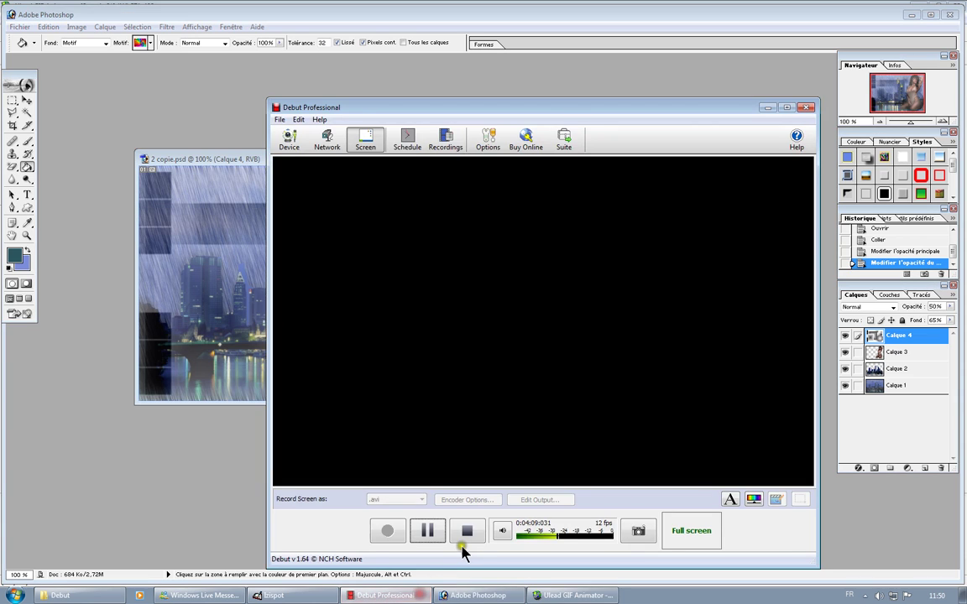